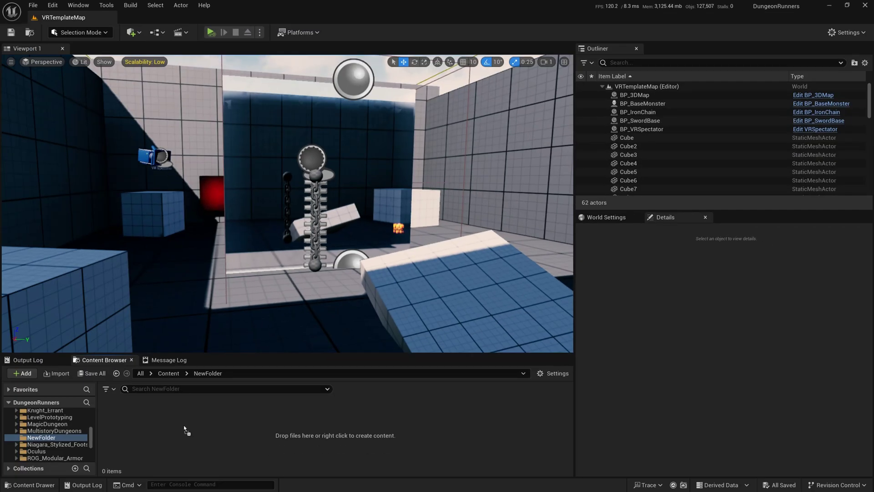
- Import the Chain FBX mesh into NewFolder with Import All and save
drag(184, 426, 184, 427)
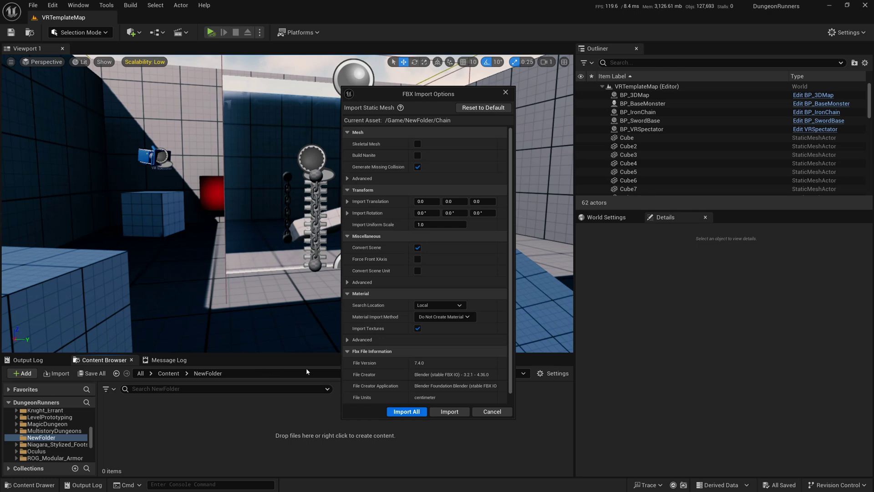
click(416, 412)
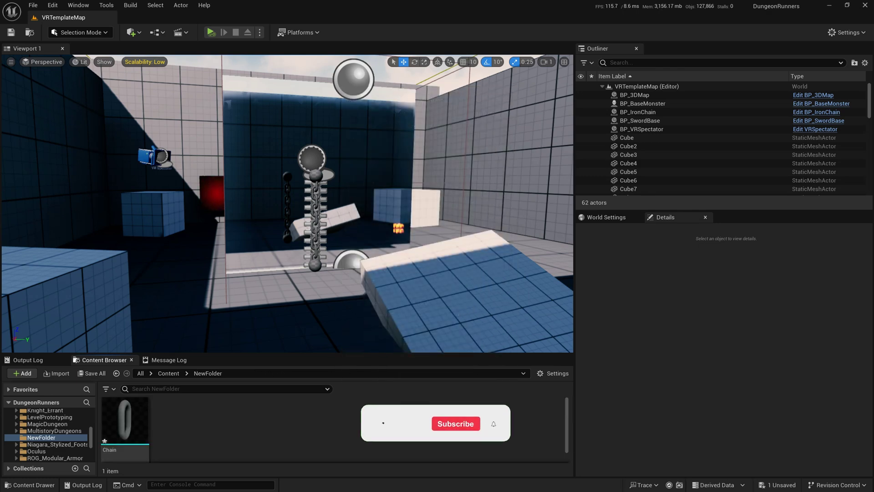
key(ctrl+s)
- Create an Actor Blueprint class named BP_IronChain
right_click(180, 426)
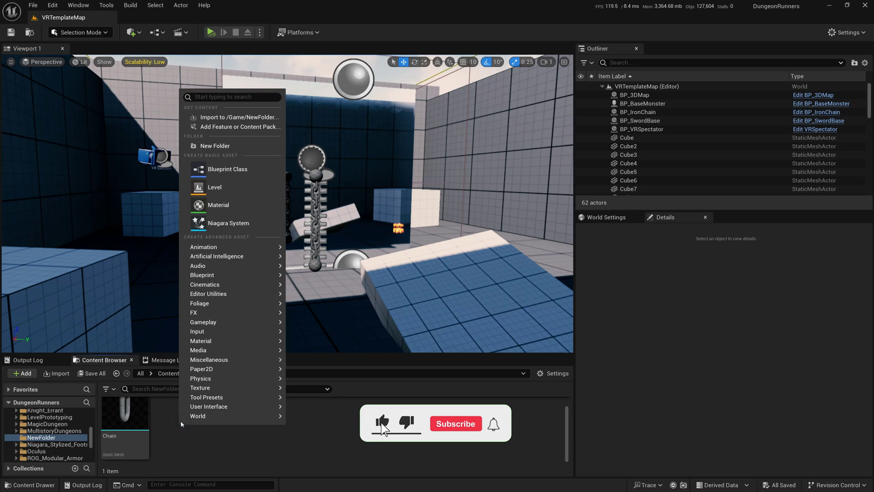
click(227, 169)
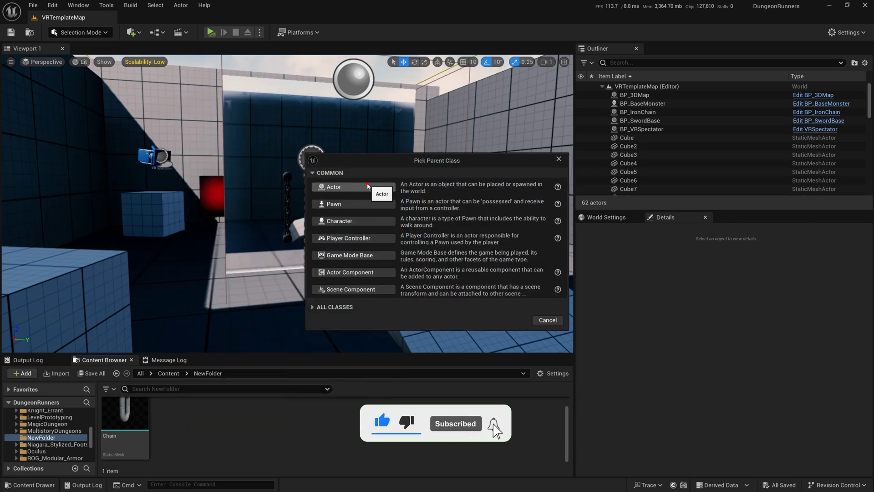
click(368, 186)
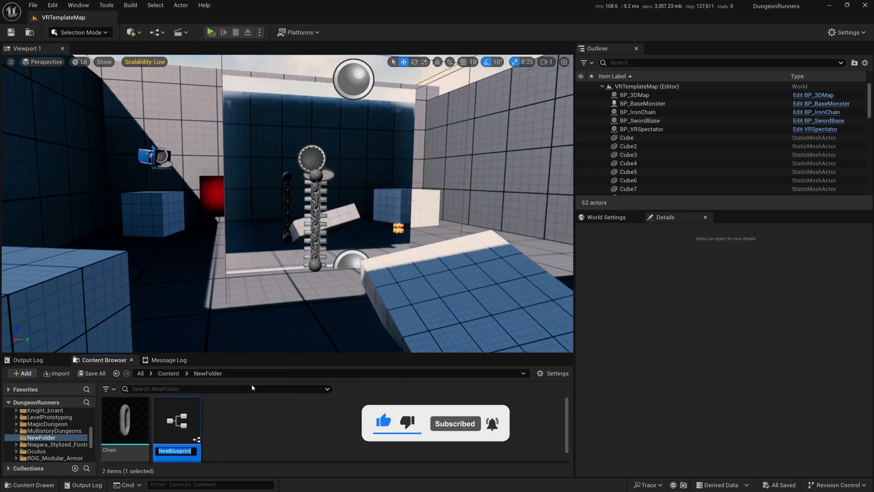
text(BP_)
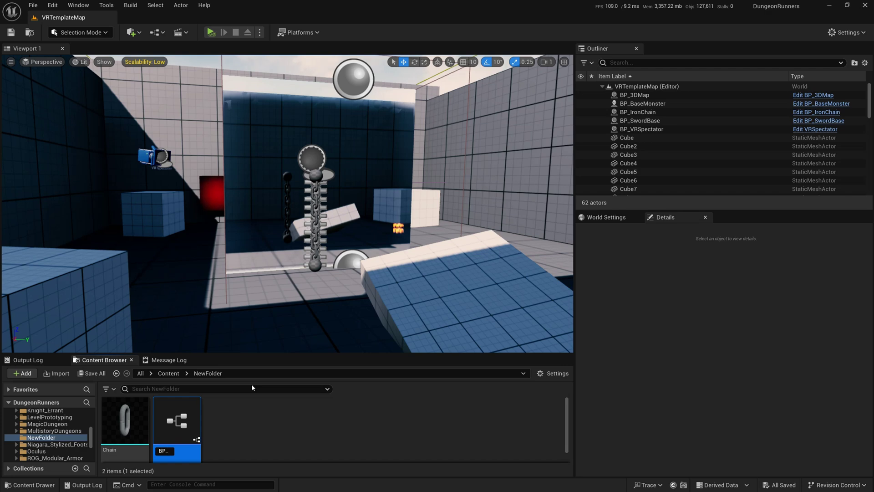
text(Iron)
text(Cha)
text(in)
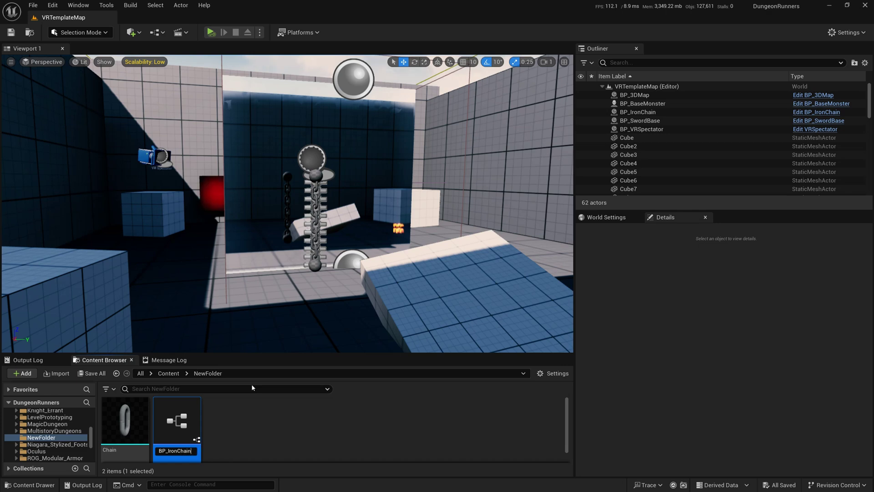
key(Return)
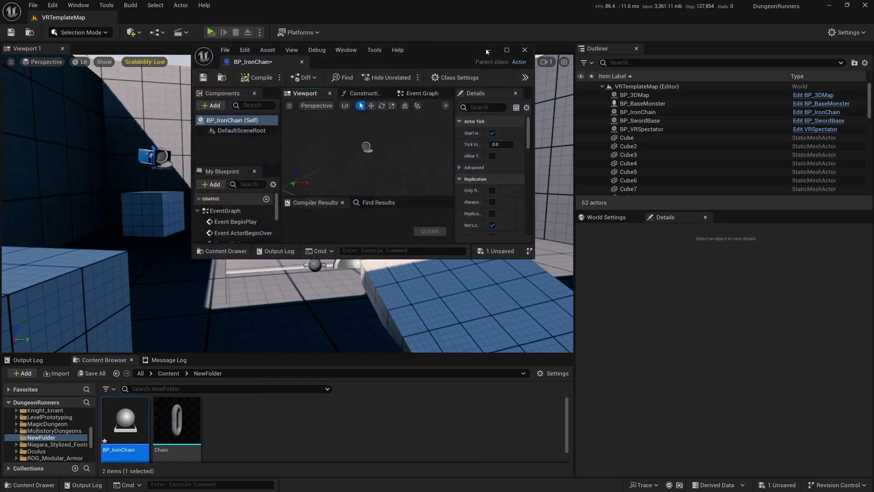
- Add a StaticMesh component and a PhysicsConstraint component to BP_IronChain
click(510, 51)
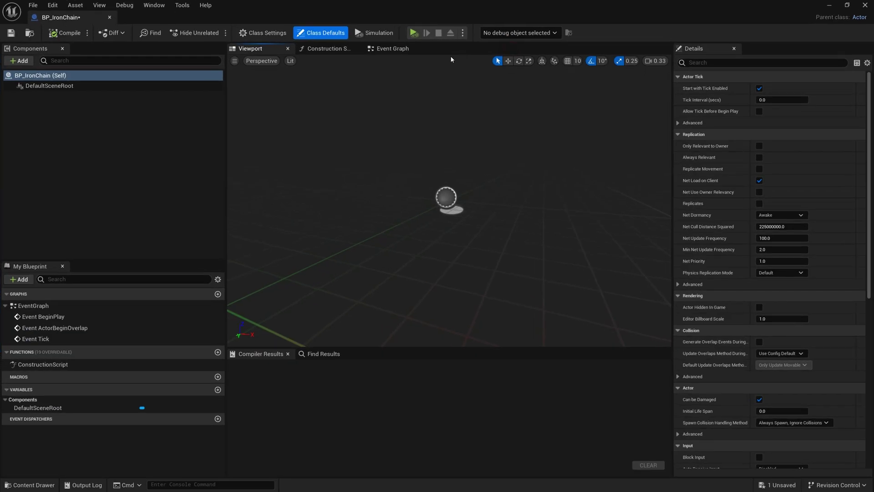
click(26, 63)
text(stat)
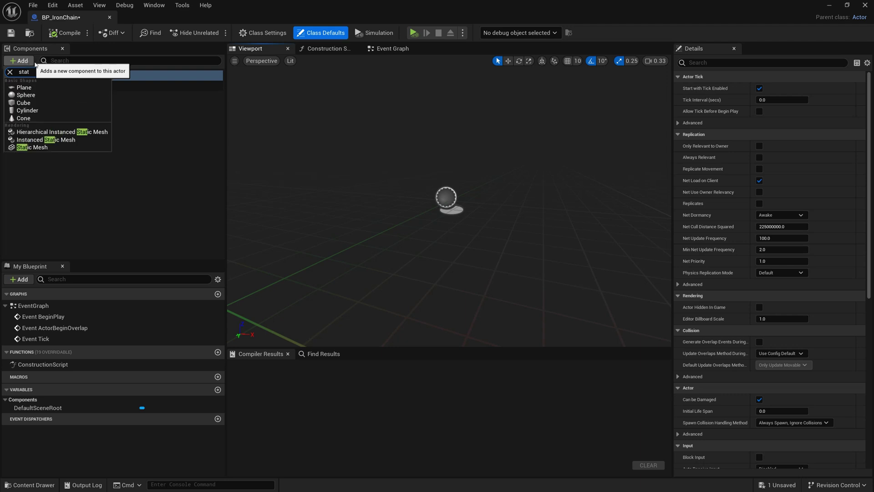
click(51, 148)
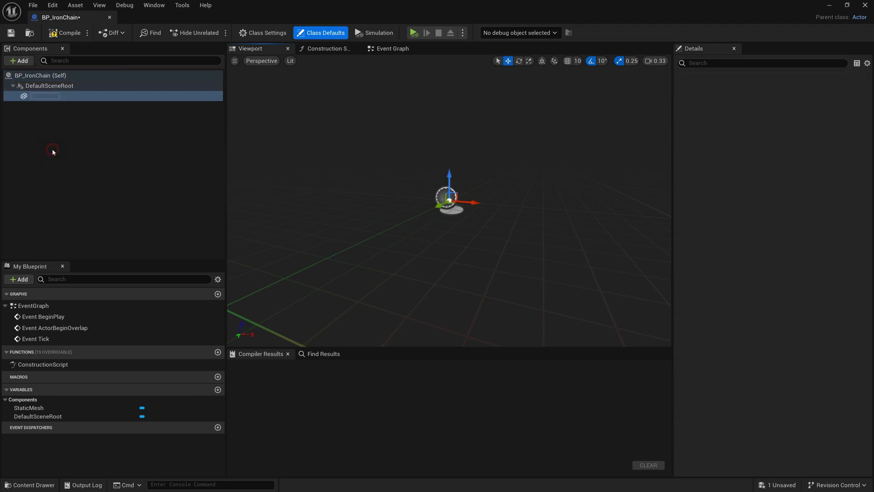
click(122, 149)
click(20, 61)
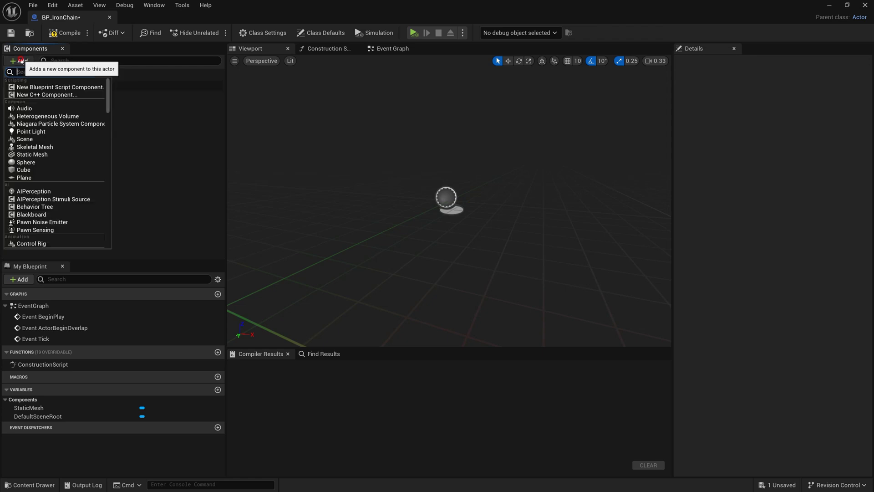
text(ph)
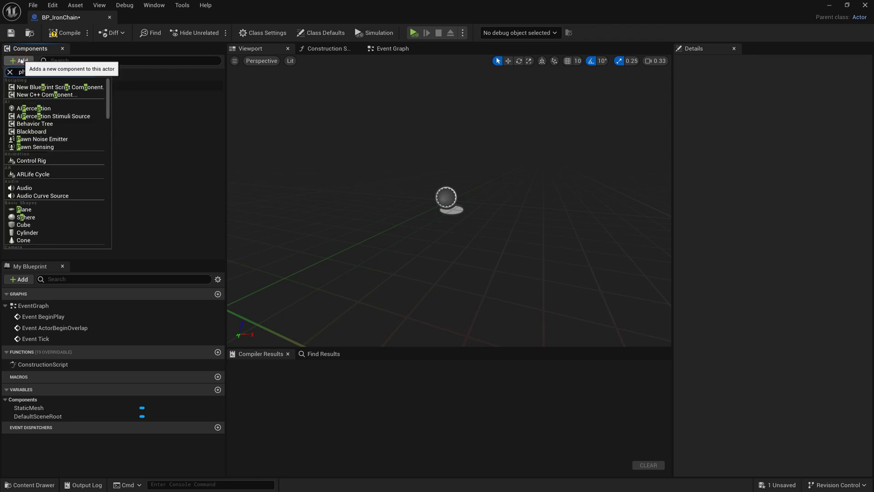
text(y)
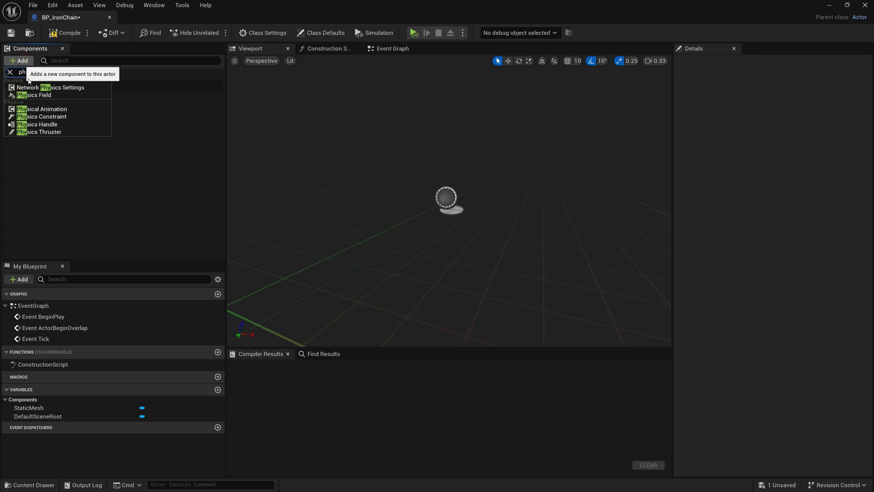
click(41, 117)
click(87, 140)
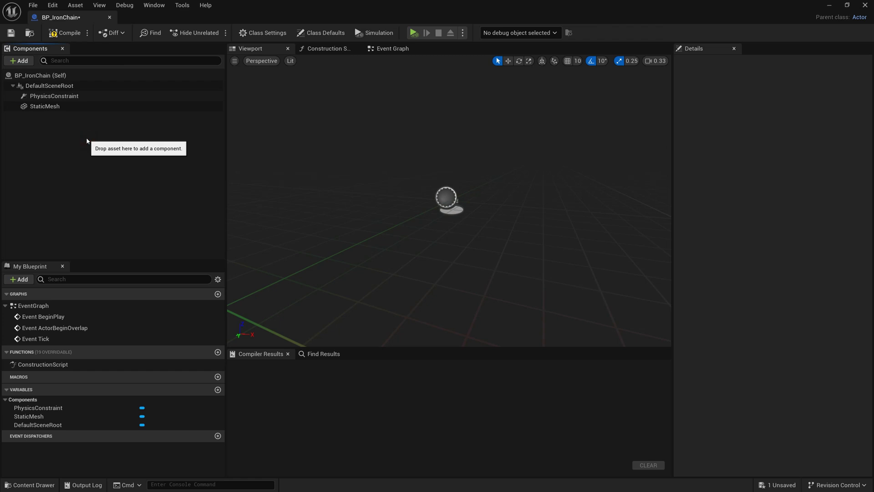
- Duplicate StaticMesh with Ctrl+D to create StaticMesh1
click(64, 108)
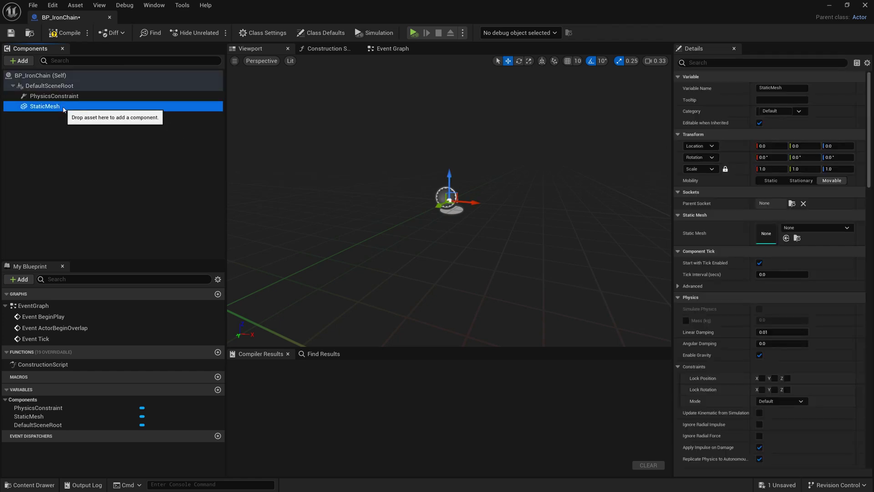
key(ctrl+d)
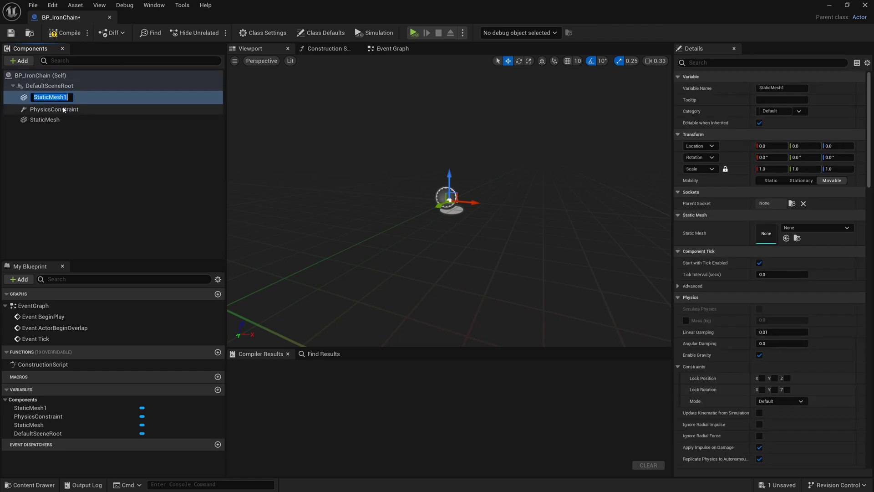
click(80, 109)
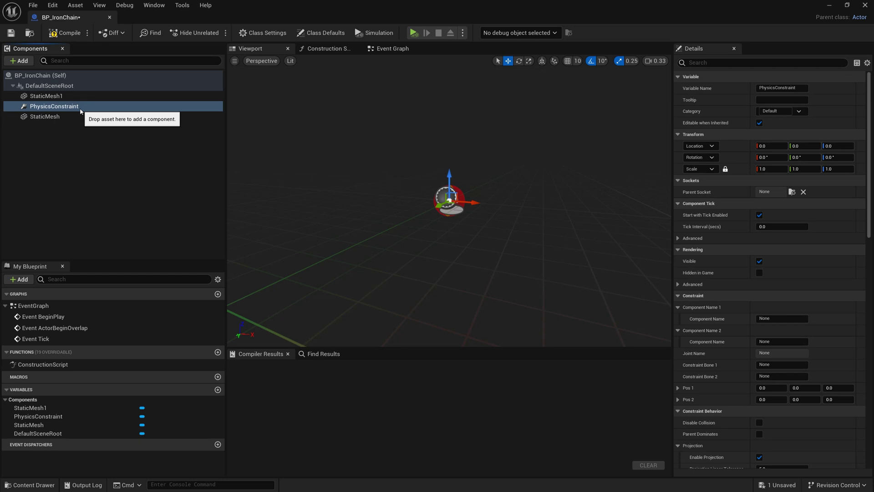
drag(493, 217, 515, 196)
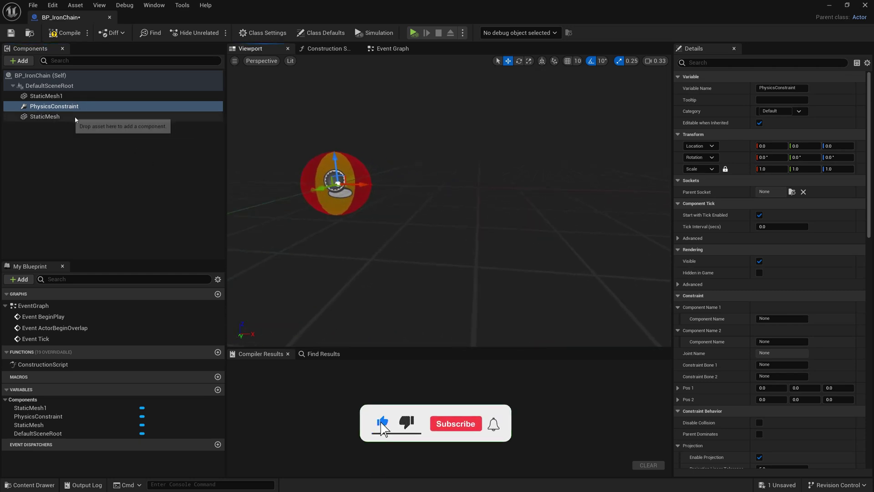
- Set the PhysicsConstraint's Component Name 1 to StaticMesh and Name 2 to StaticMesh1, with Disable Collision on
click(49, 117)
click(49, 118)
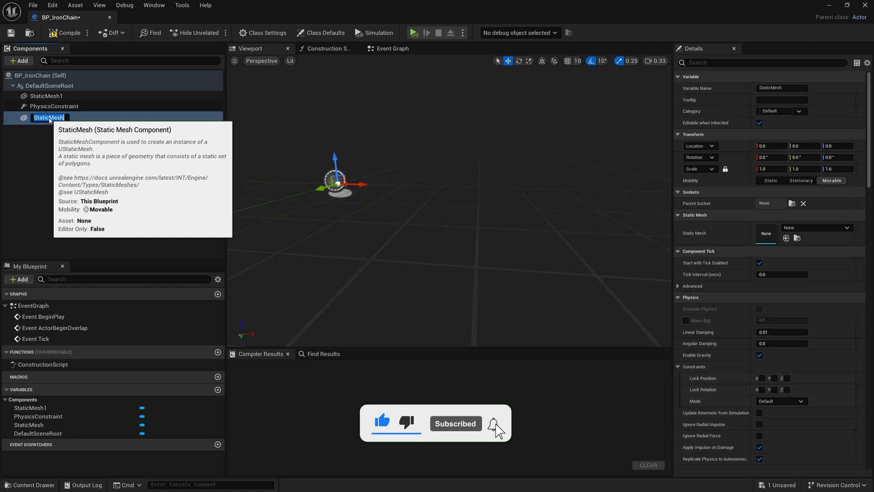
click(51, 106)
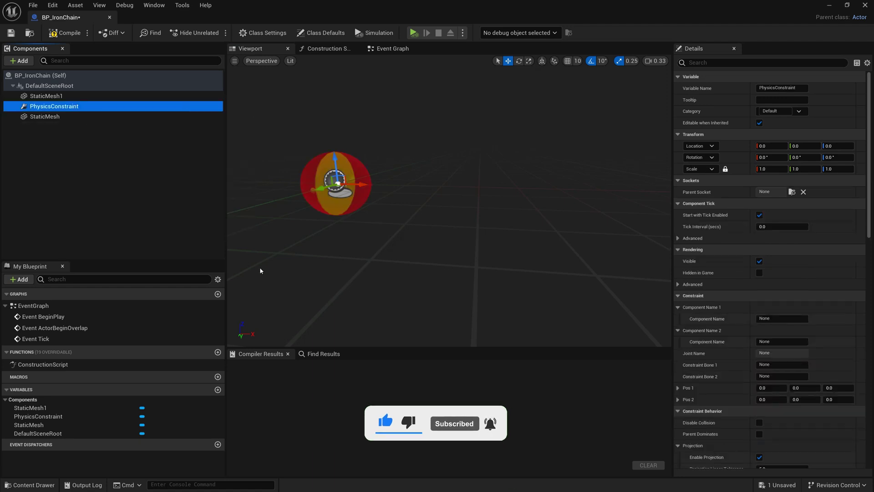
click(771, 319)
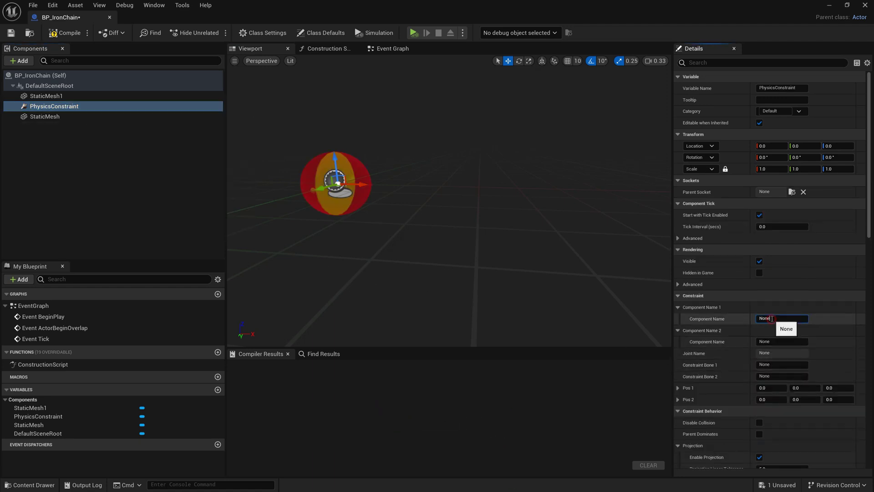
text(StaticMesh)
click(757, 341)
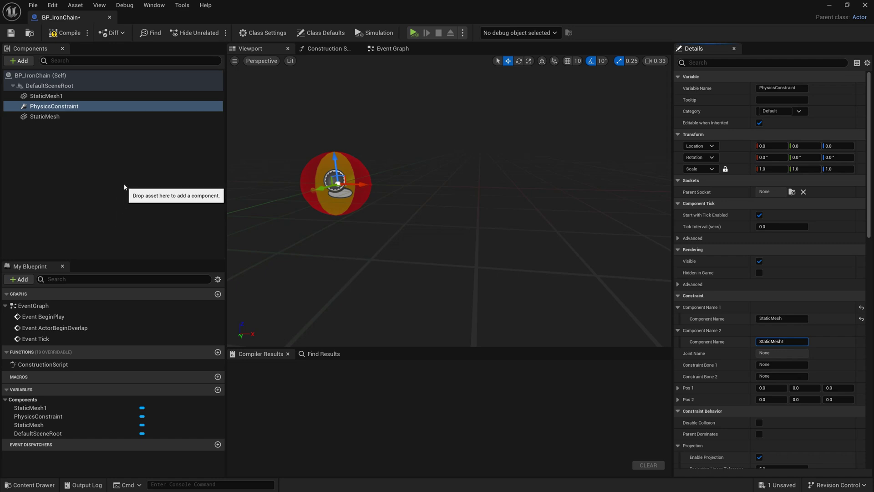
click(759, 423)
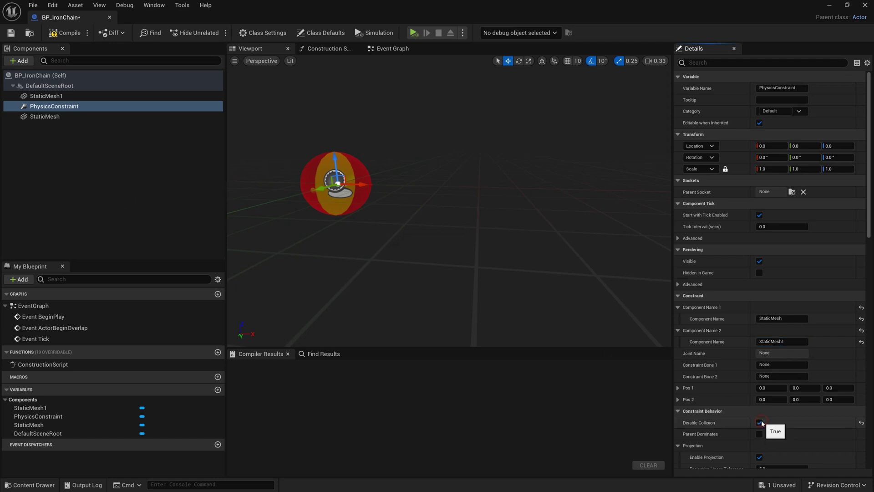
click(55, 96)
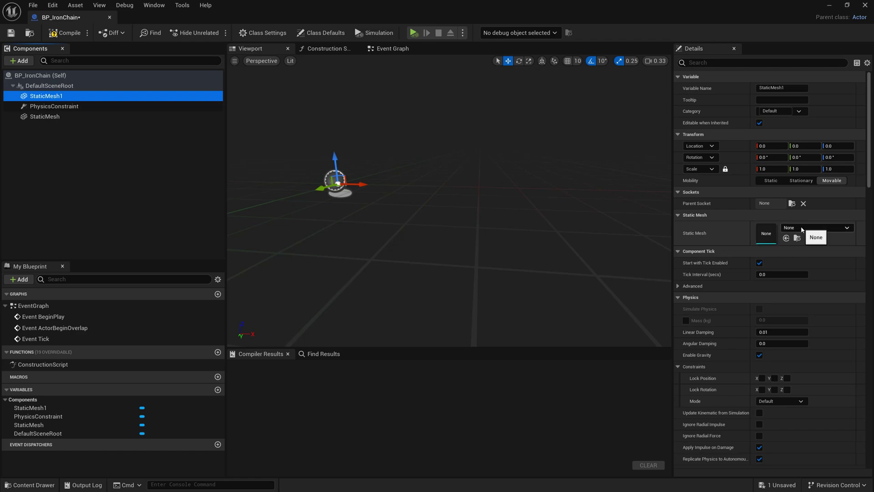
- Assign the Chain mesh to StaticMesh and StaticMesh1, and enable Simulate Physics on StaticMesh1
double_click(549, 10)
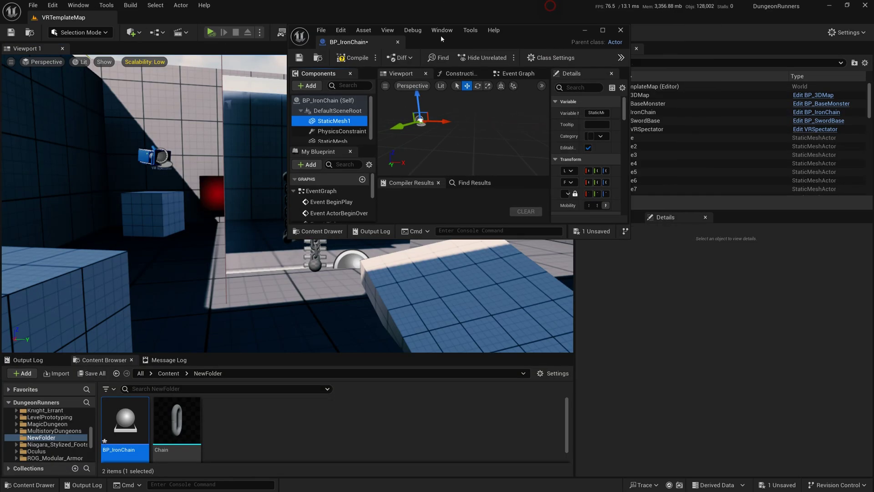
drag(440, 39, 454, 47)
click(176, 428)
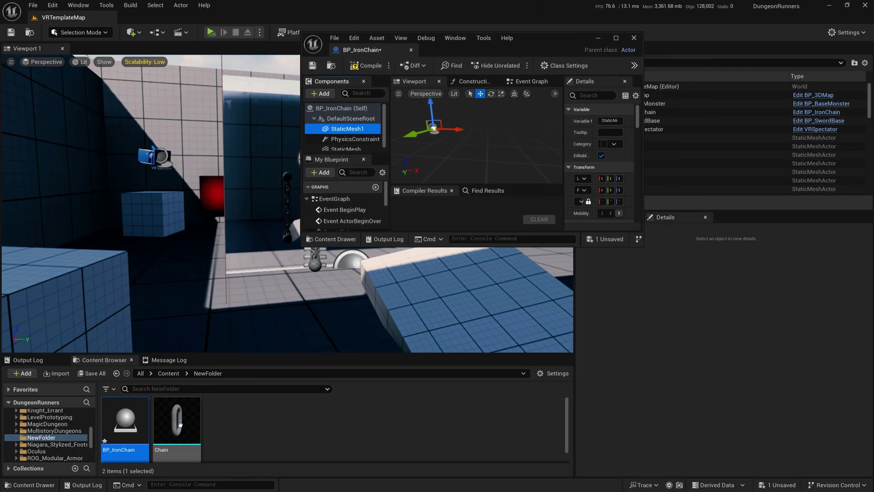
click(617, 37)
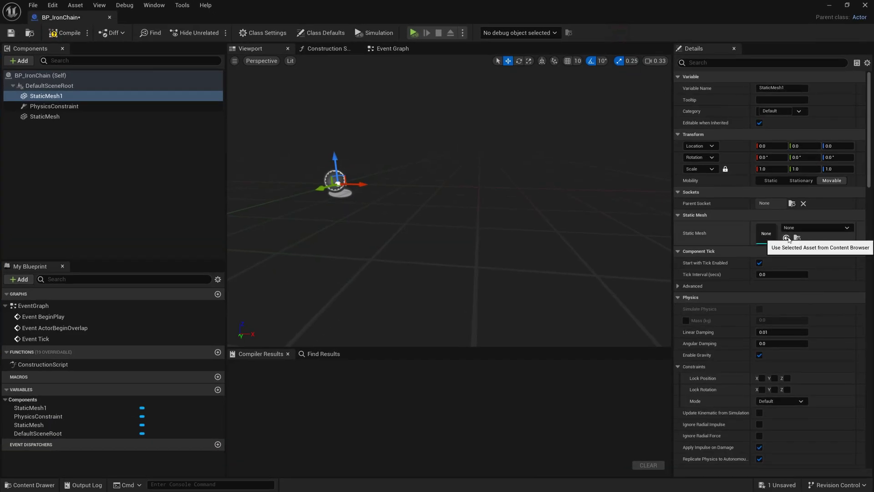
click(787, 237)
click(44, 117)
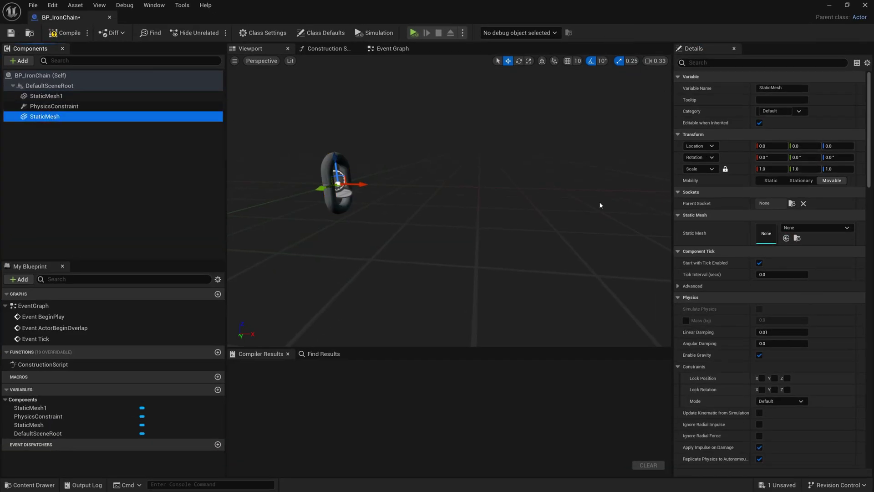
click(784, 237)
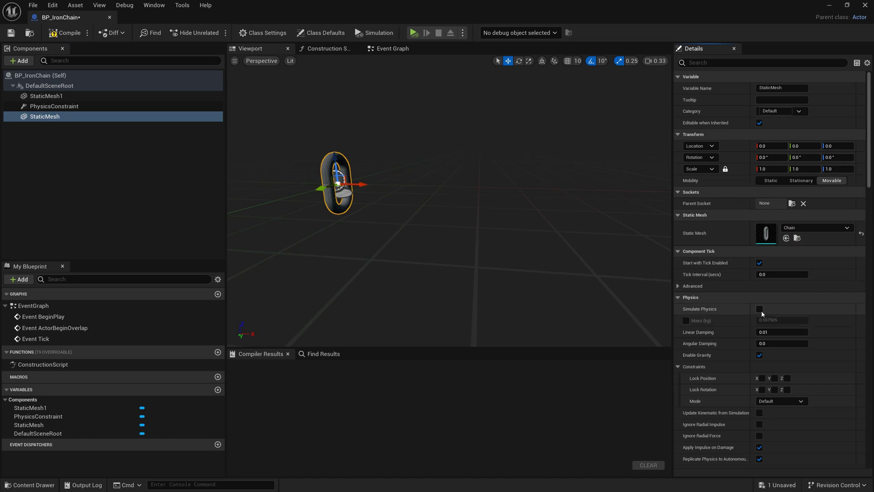
click(46, 96)
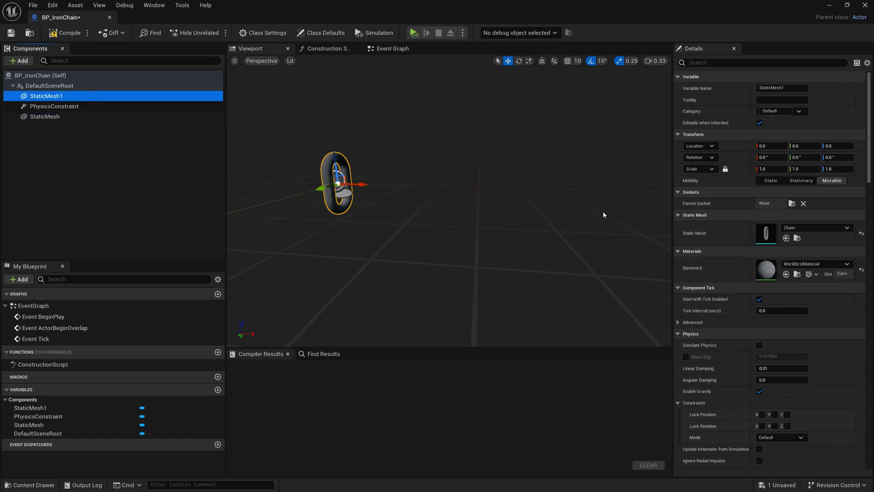
click(759, 345)
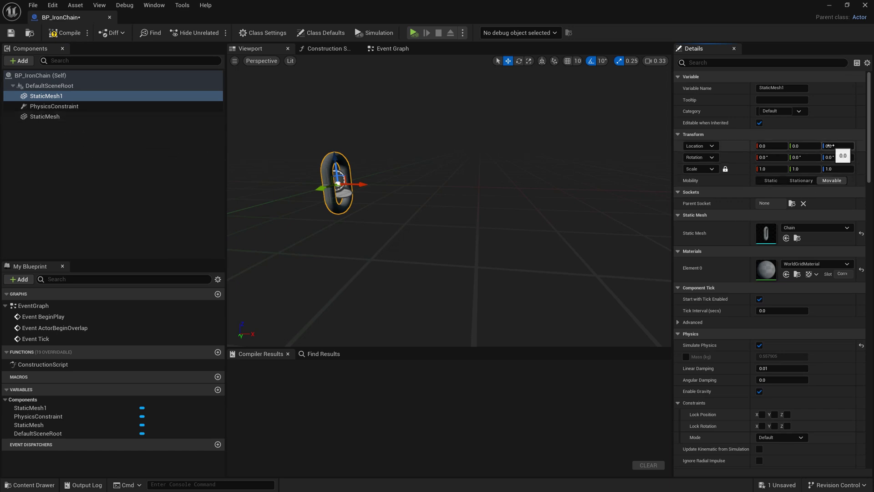
- Set StaticMesh1's Location Z to -10 and Rotation Z to 90
drag(335, 155, 345, 193)
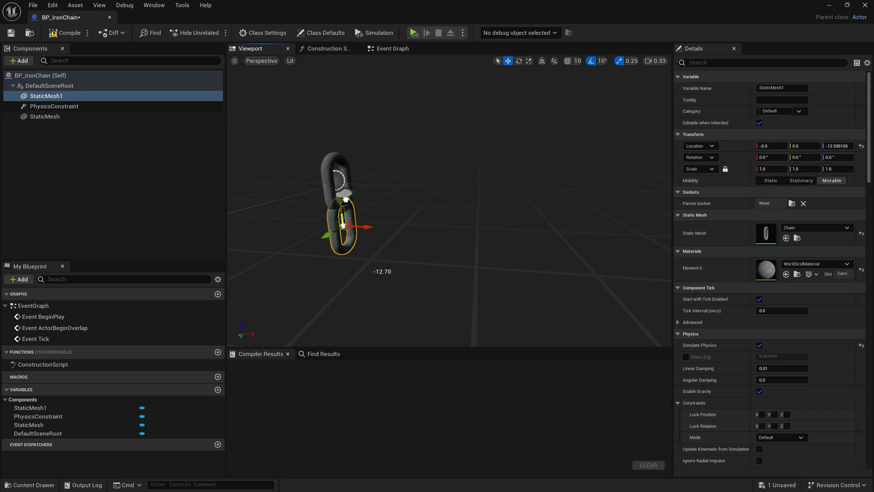
click(851, 146)
key(ctrl+a)
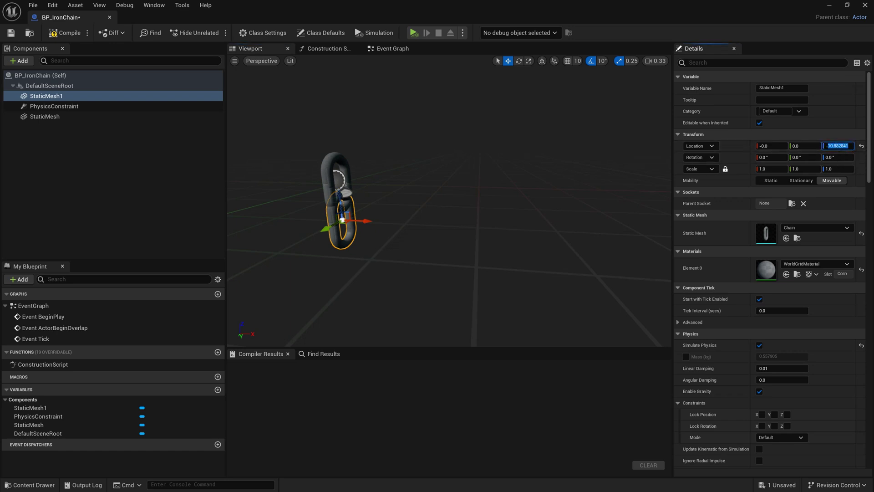
key(Return)
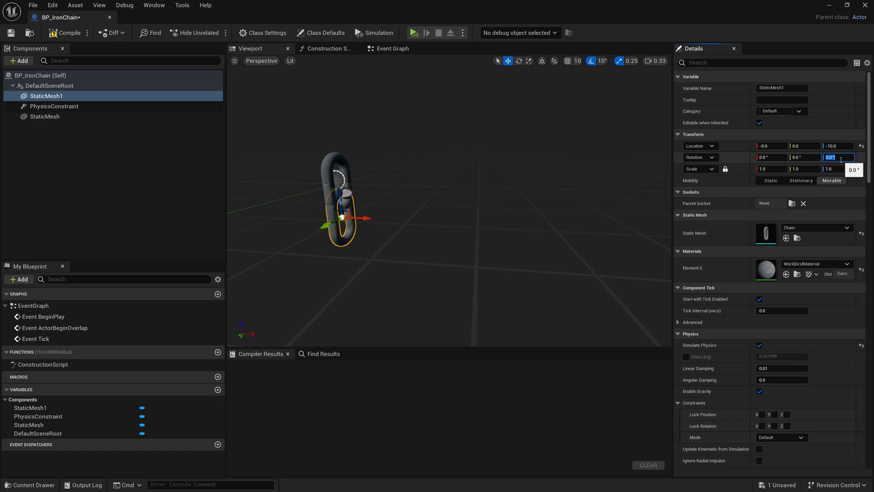
text(90)
key(Return)
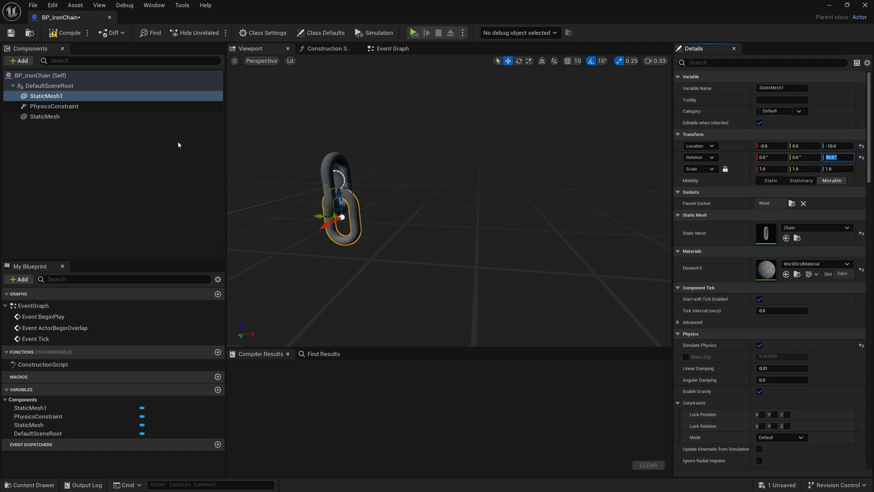
- Move the PhysicsConstraint to Location Z -5 between the two links
click(91, 106)
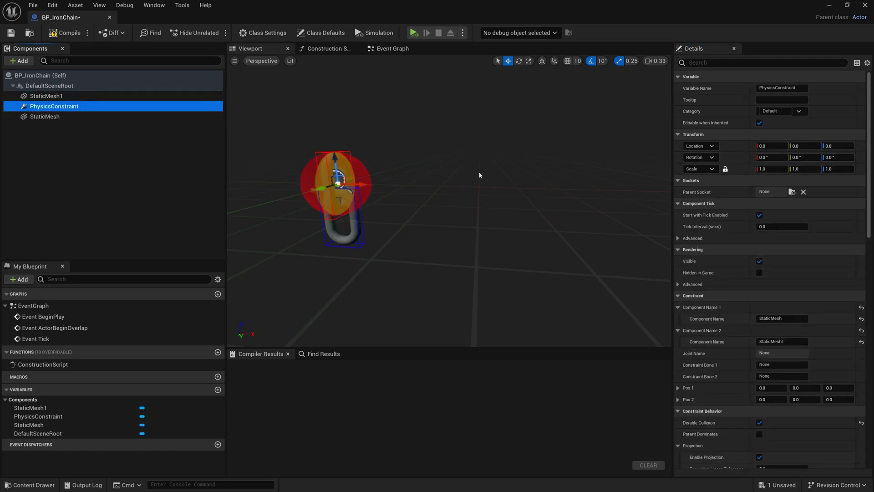
drag(334, 156, 335, 175)
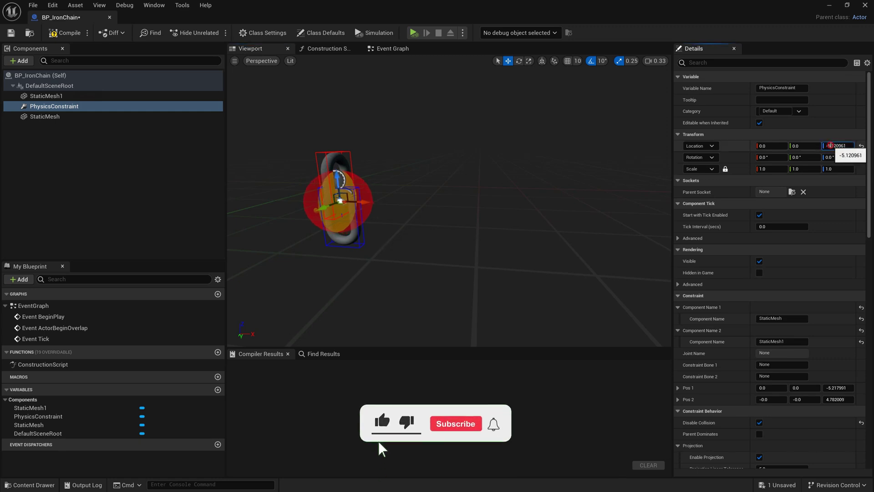
double_click(837, 146)
text(-5)
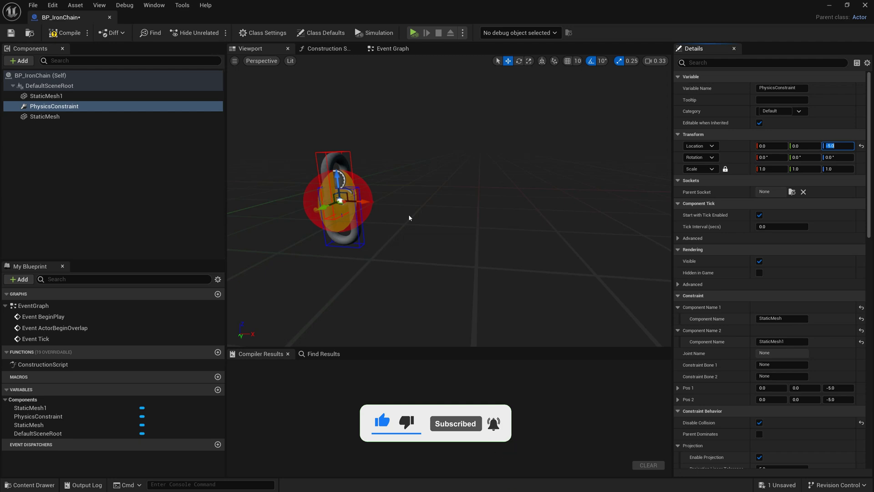
click(135, 224)
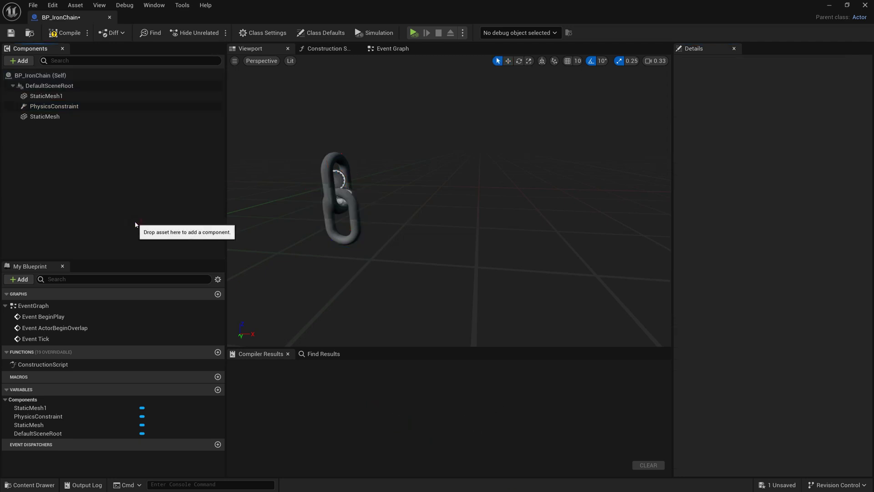
click(57, 107)
- Set Swing 2 Motion and Twist Motion to Limited in the constraint's Angular Limits
scroll(769, 251, down, 3)
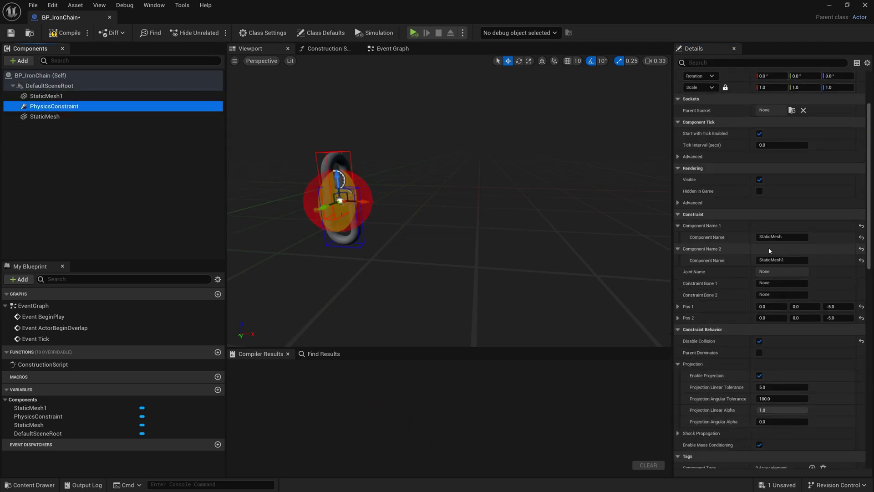
scroll(770, 251, down, 5)
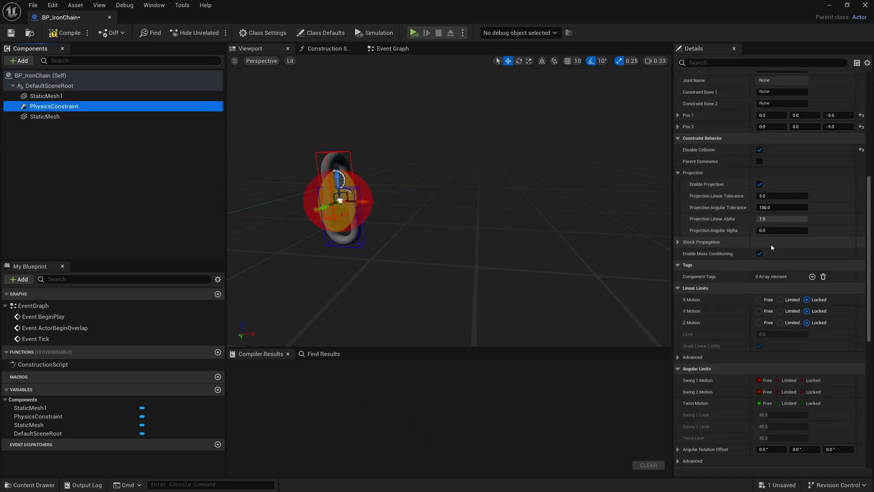
click(789, 392)
click(778, 404)
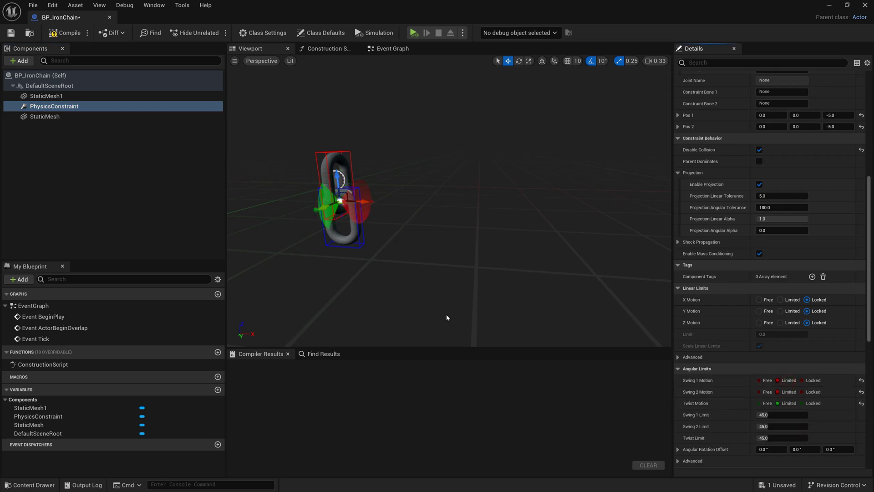
- Compile and save BP_IronChain, then return to the level editor
click(65, 33)
click(11, 33)
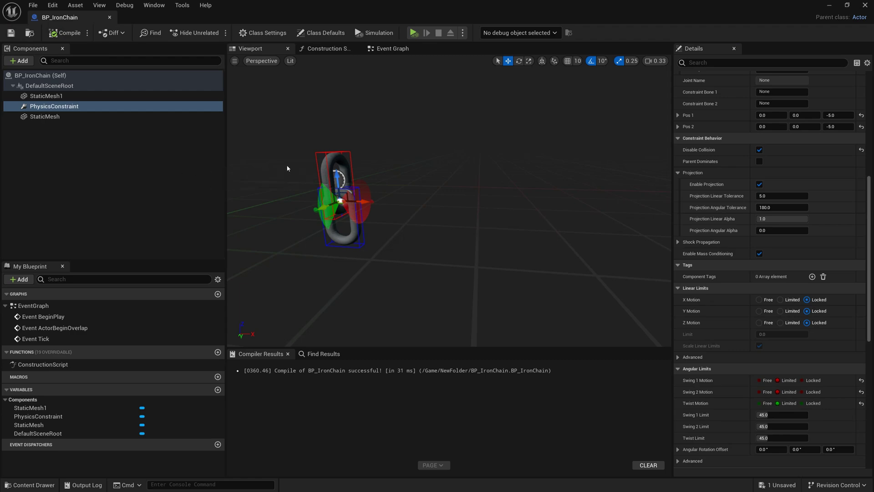
click(828, 6)
- Place BP_IronChain in the level, raise it above the floor, and run a Simulate test
drag(145, 401, 324, 291)
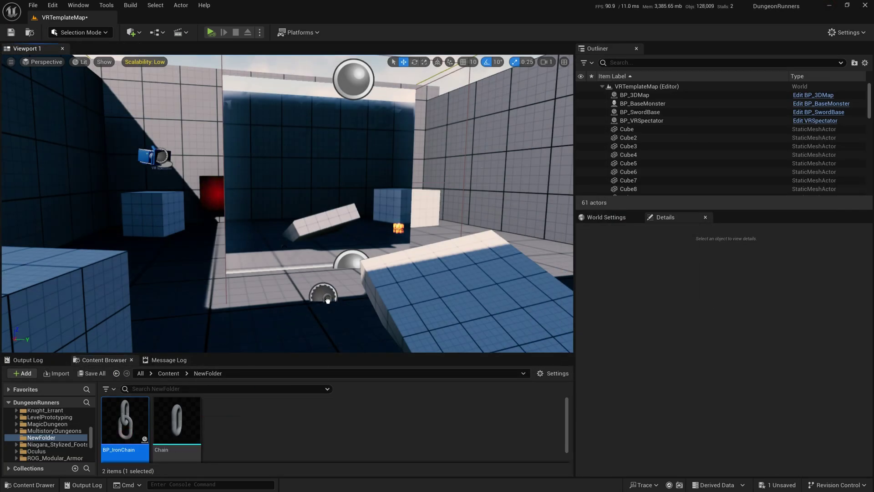
drag(329, 259, 330, 193)
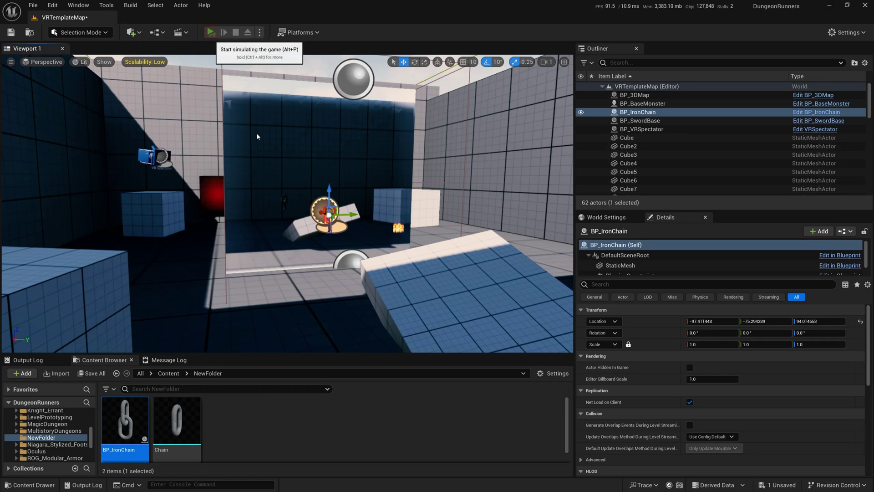
key(alt+p)
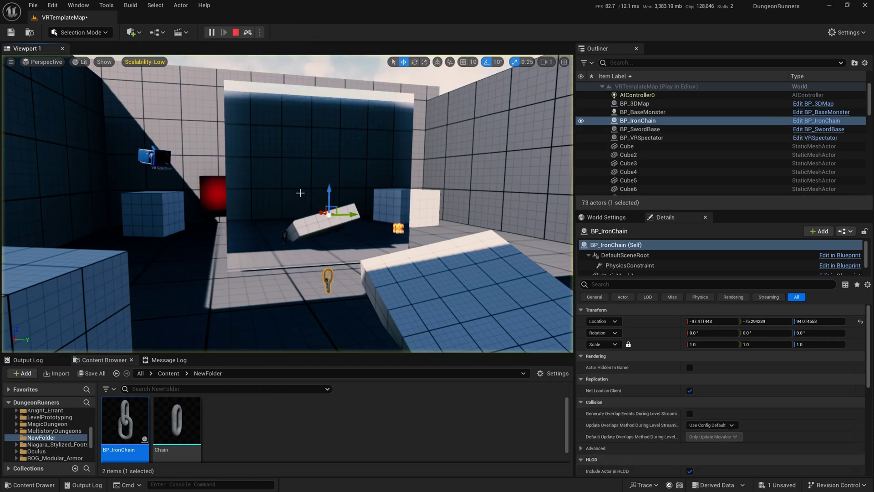
key(f)
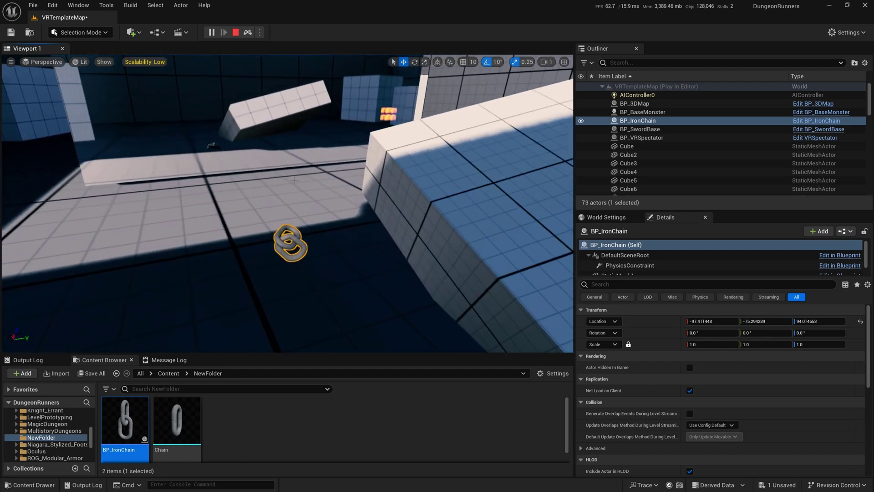
click(236, 32)
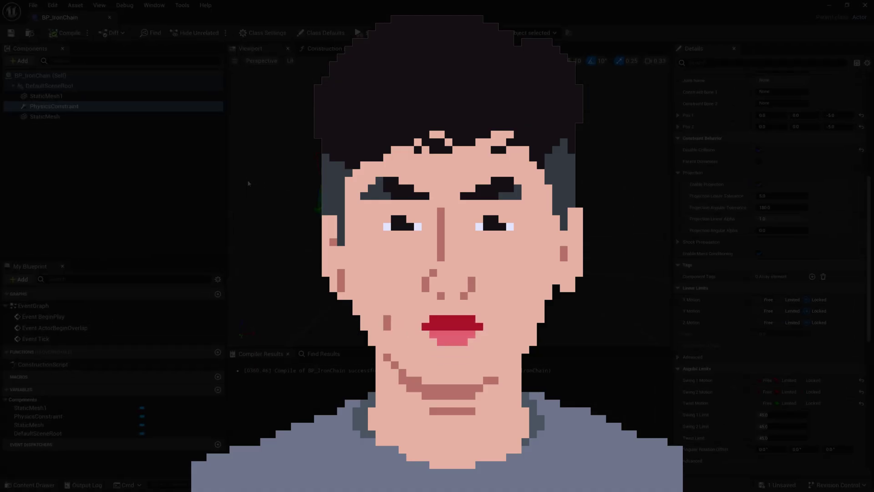
- Switch to BP_IronChain's Construction Script graph
click(324, 48)
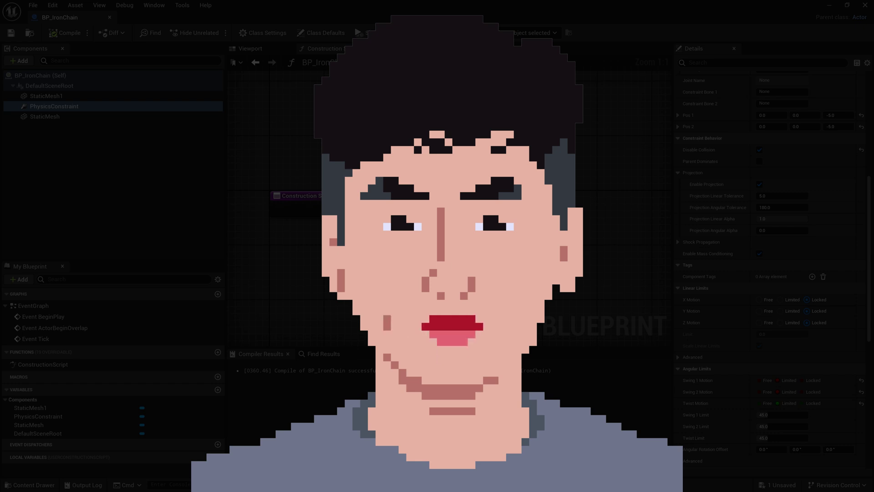
- Add a For Loop after Construction Script and promote its Last Index to variable SegmentNumber
drag(341, 208, 397, 200)
text(f)
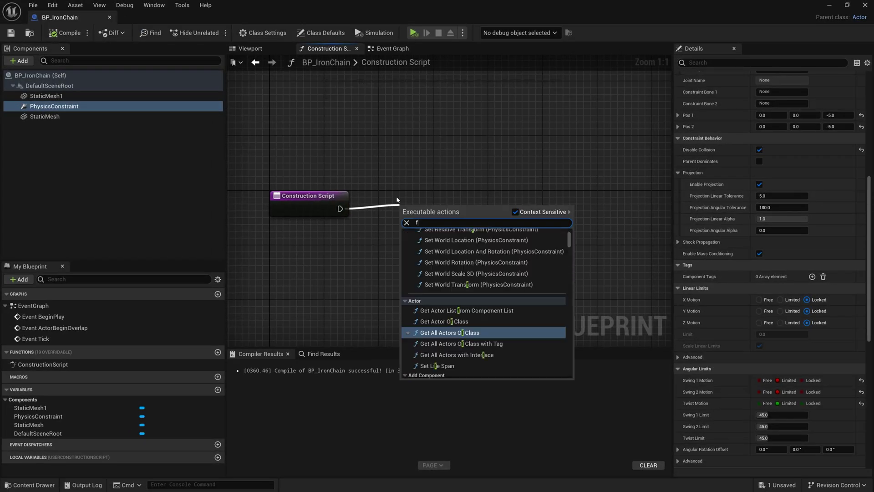
text(orloop)
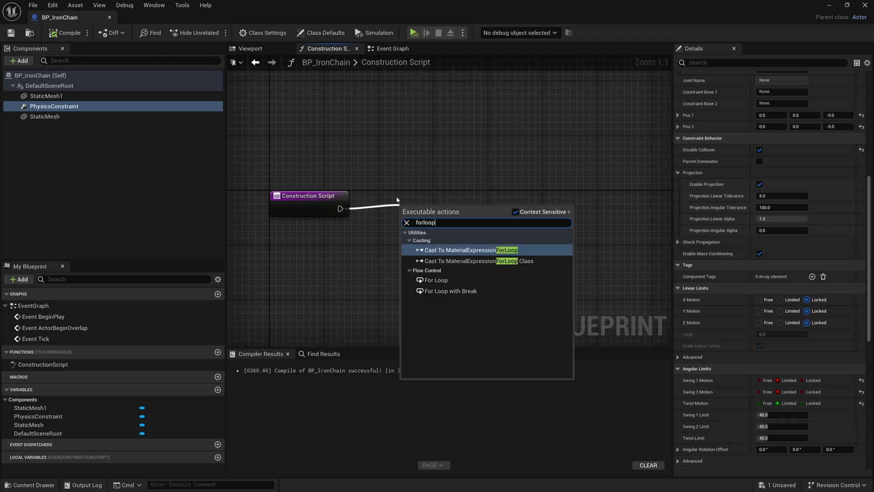
click(436, 280)
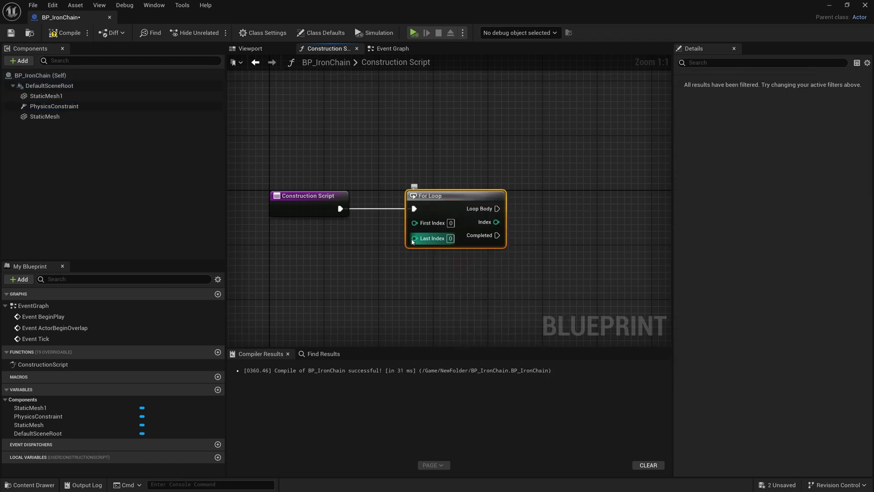
drag(412, 241, 386, 254)
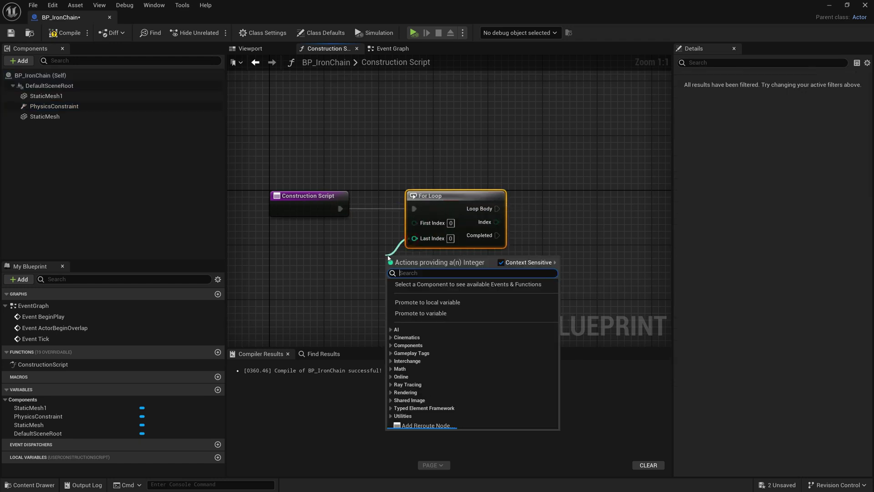
click(422, 315)
text(SegmentNumber)
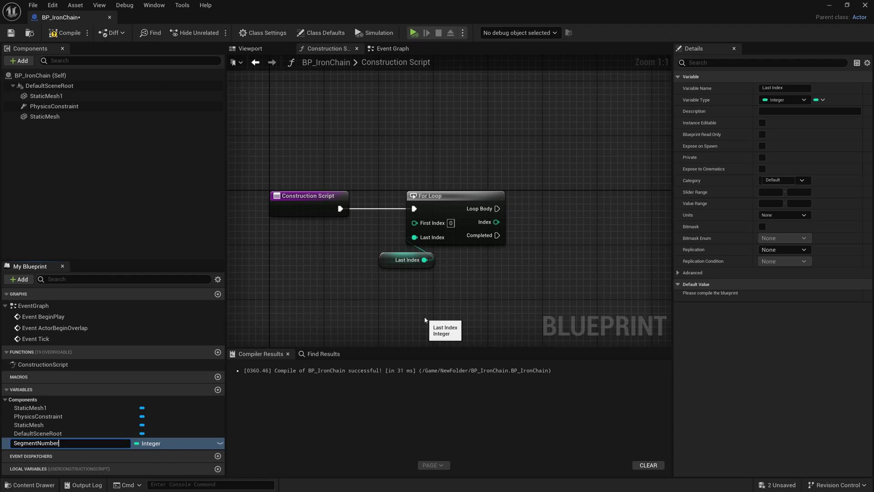
key(Return)
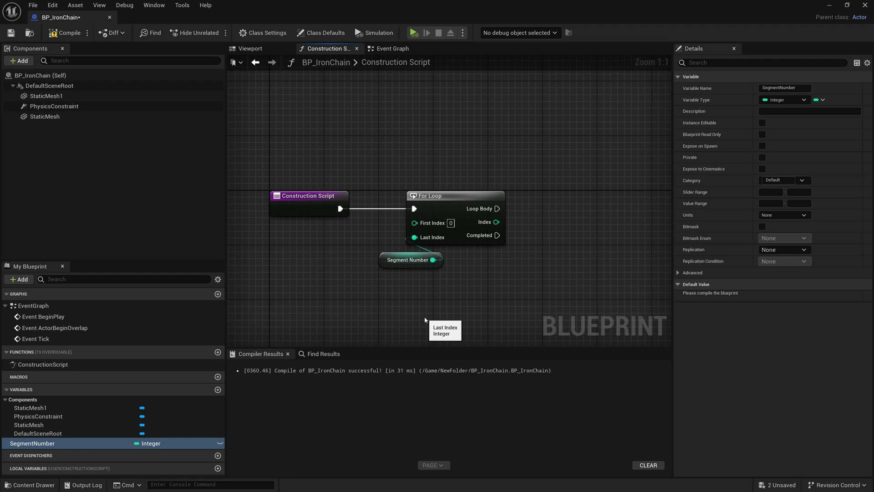
drag(380, 259, 365, 260)
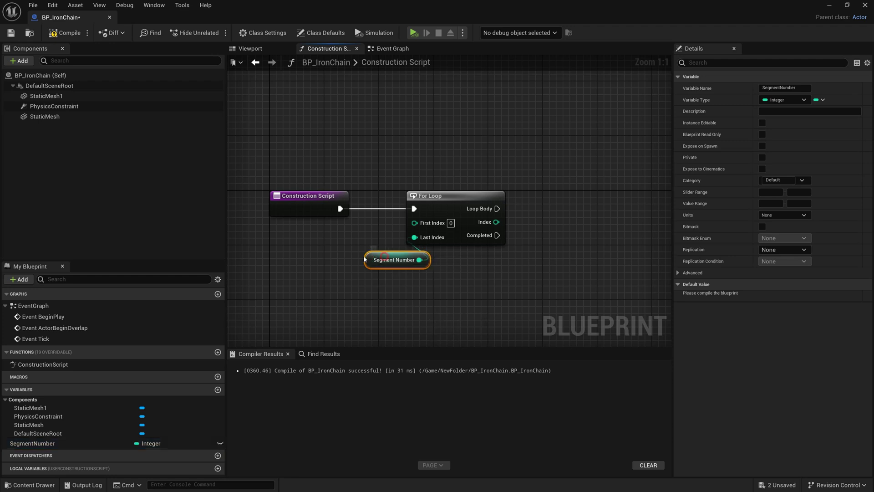
right_drag(499, 141, 325, 170)
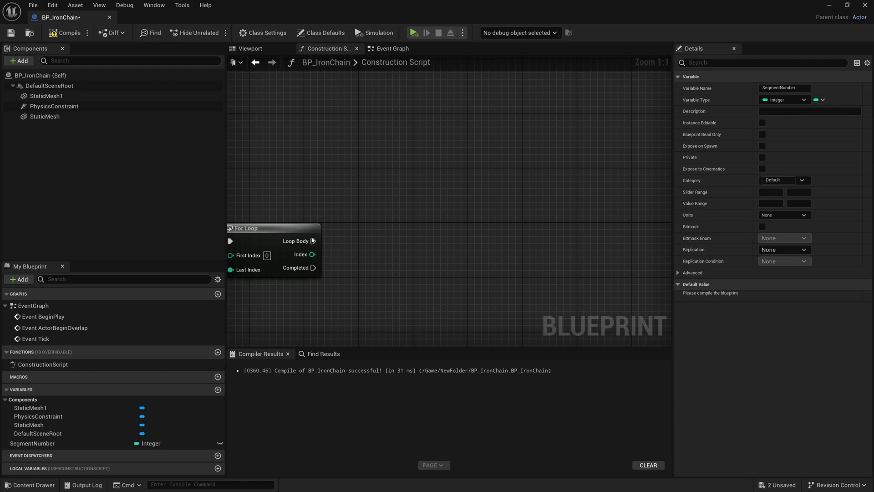
- Add an Add Static Mesh Component node to the loop body and promote its Return Value, deleting the SET node
drag(313, 240, 348, 137)
text(add)
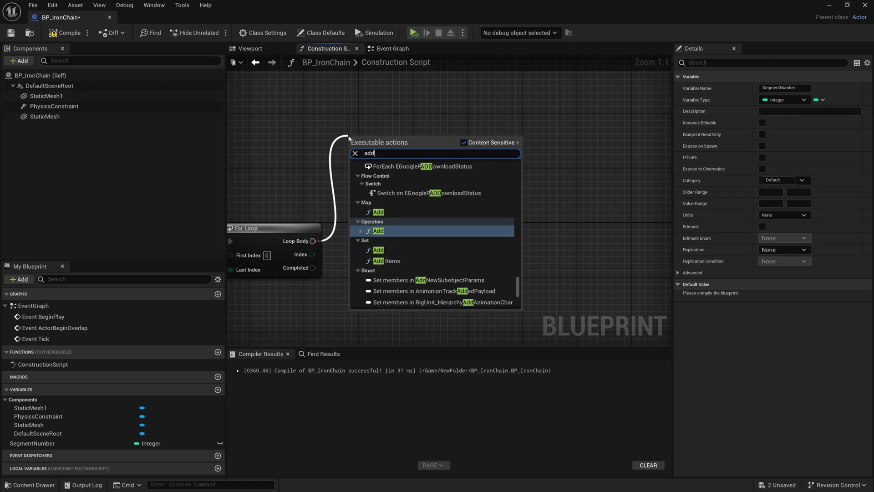
text(st)
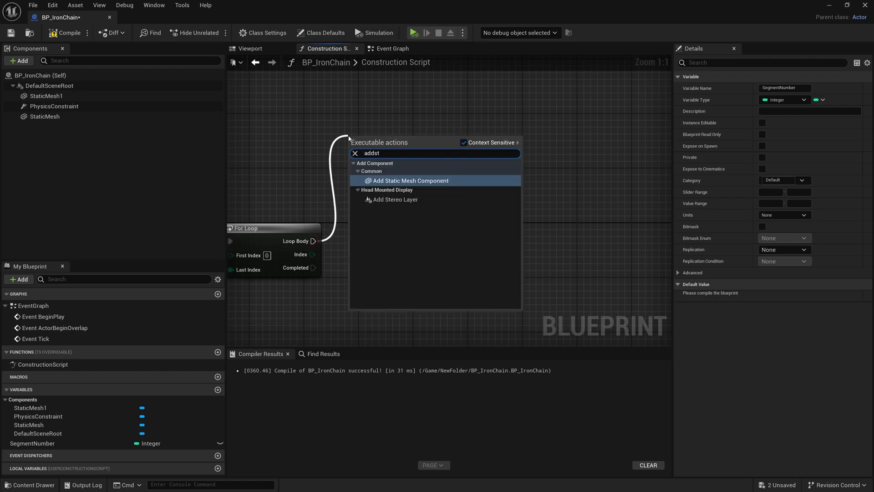
click(409, 181)
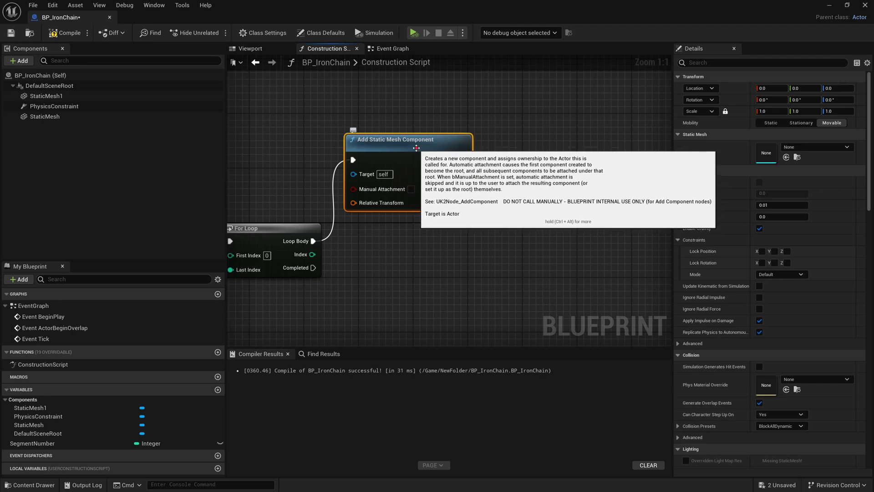
drag(416, 148, 477, 114)
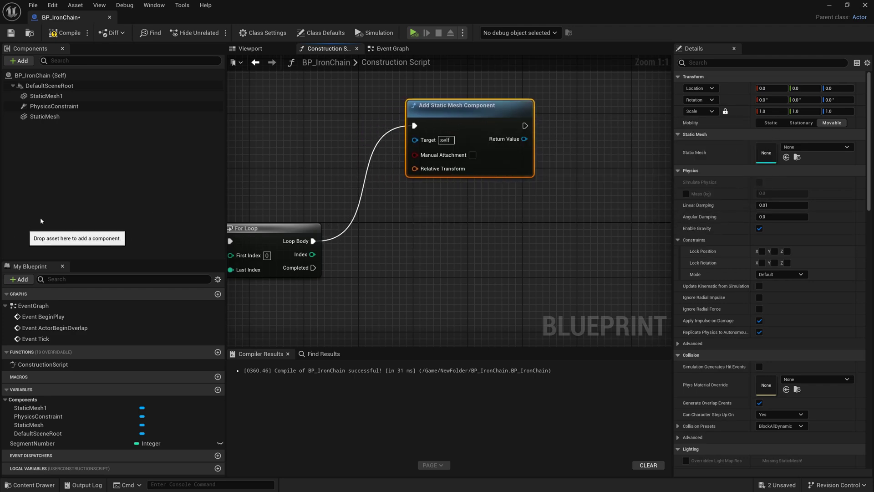
right_drag(556, 189, 460, 217)
drag(427, 167, 471, 170)
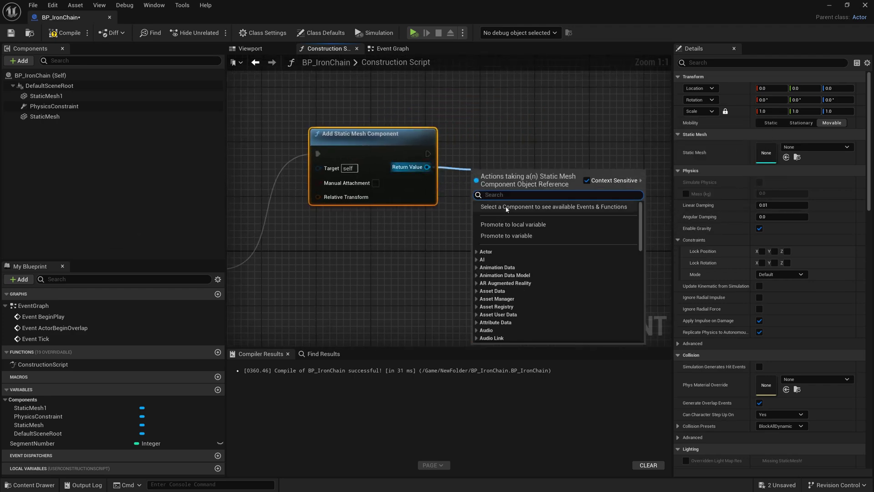
click(519, 236)
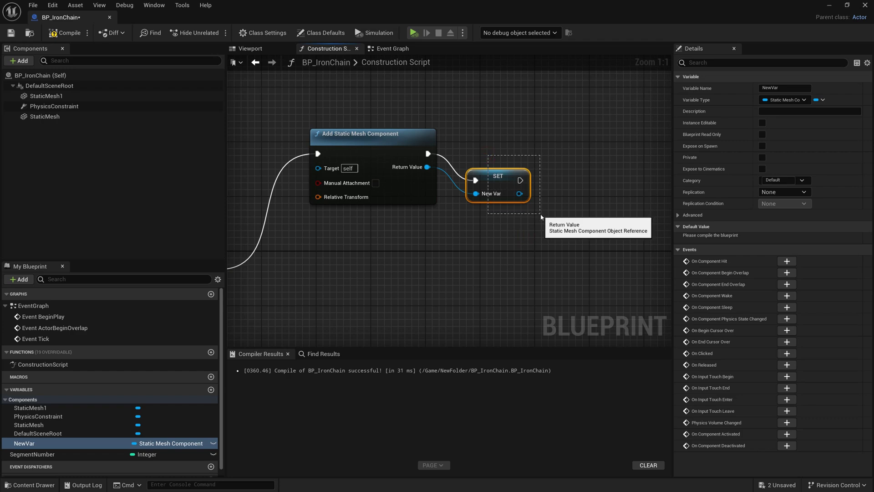
key(Delete)
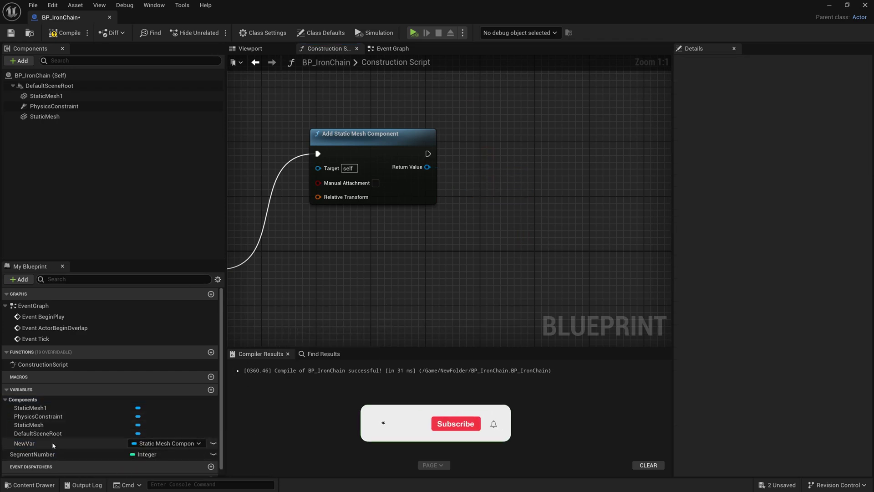
- Rename NewVar to ChainSegments and set its container type to Array
click(52, 443)
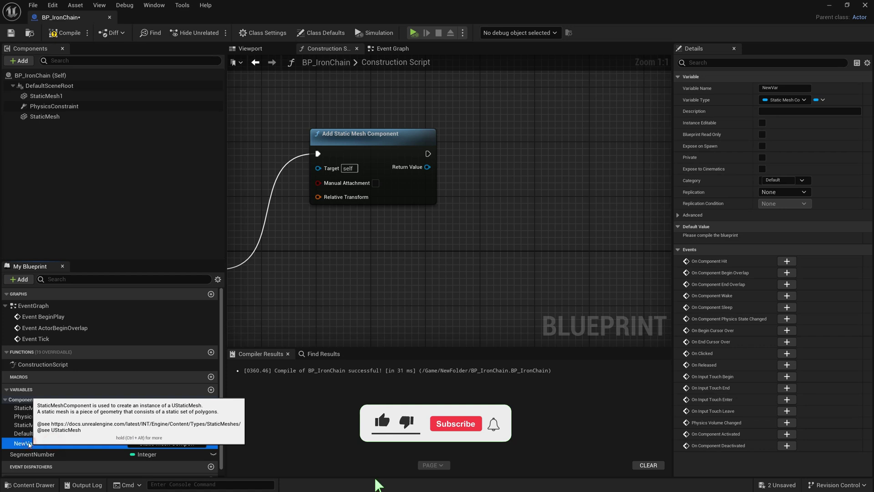
click(44, 444)
text(Cha)
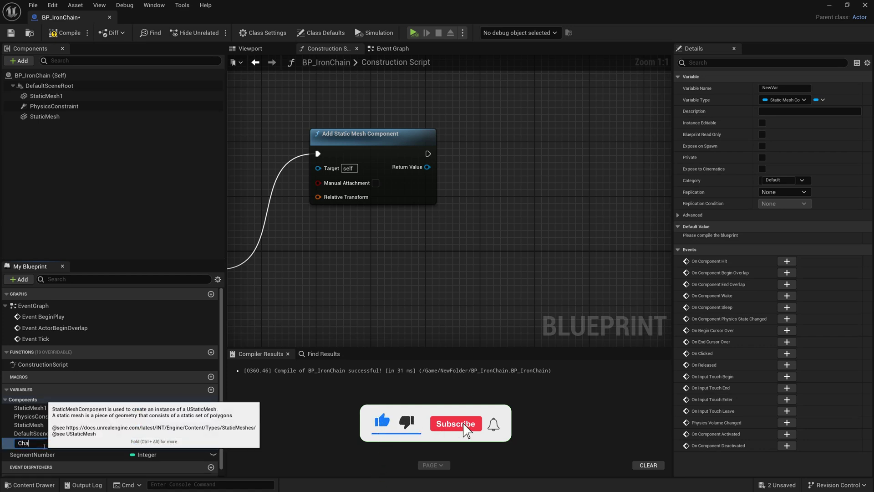
text(in)
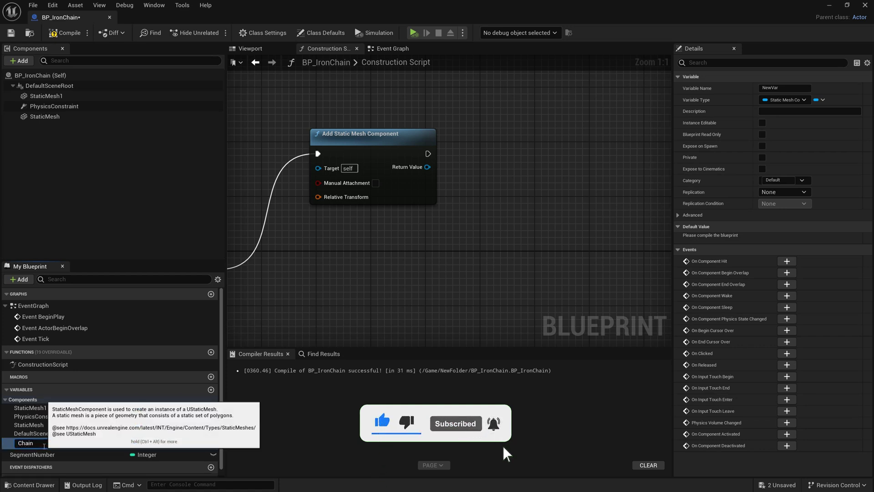
text(Segm)
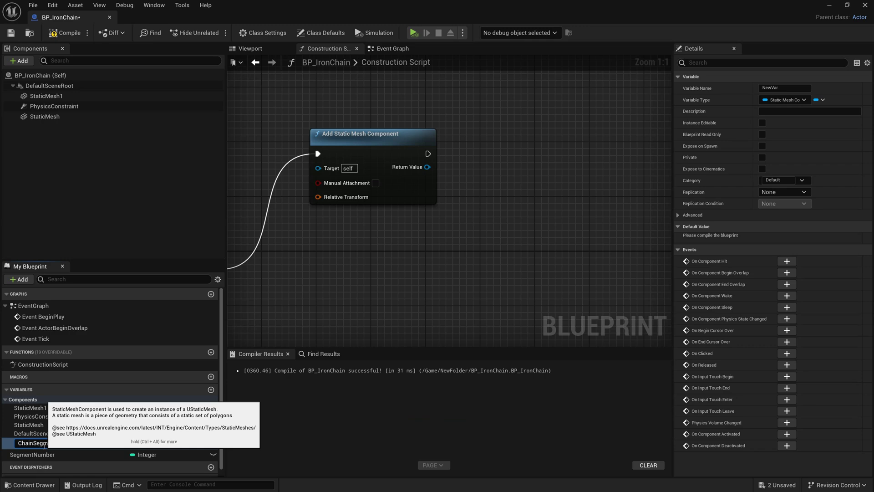
key(Return)
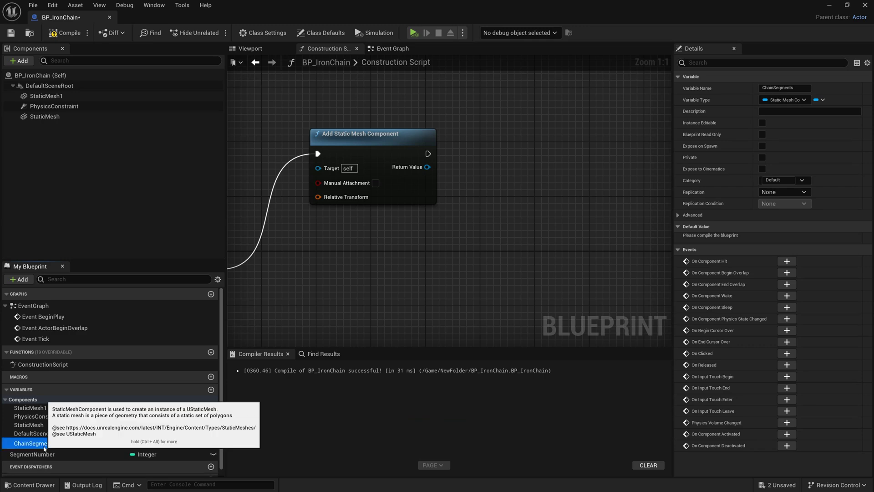
drag(44, 448, 66, 444)
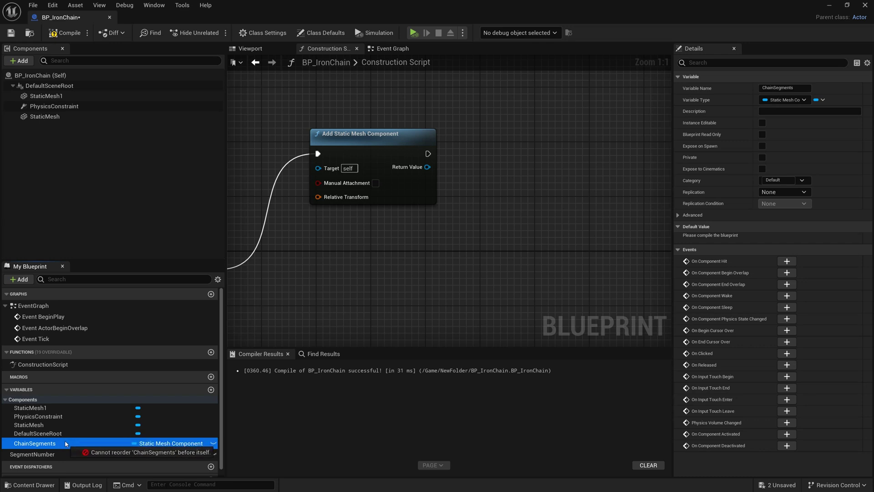
click(821, 100)
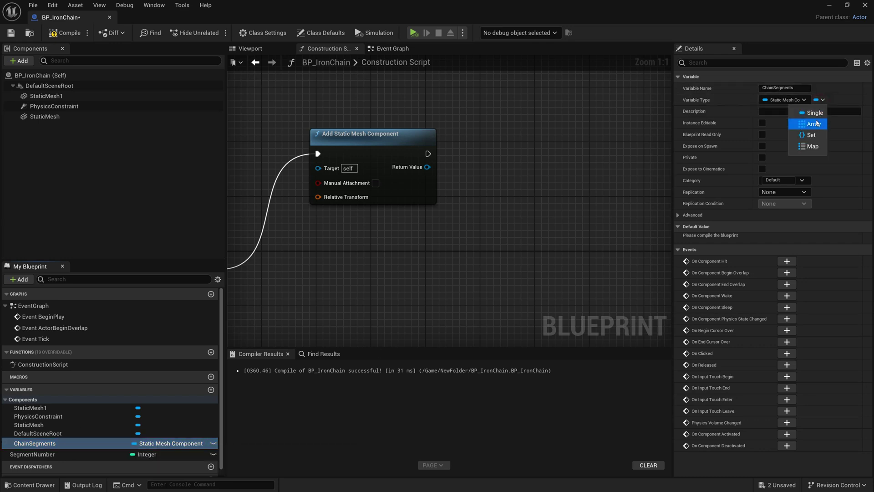
click(817, 123)
- Add a ChainSegments Add Unique node after the spawned mesh, fed its Return Value
mouse_move(90, 453)
mouse_down()
mouse_move(481, 162)
mouse_move(474, 187)
mouse_up()
click(500, 192)
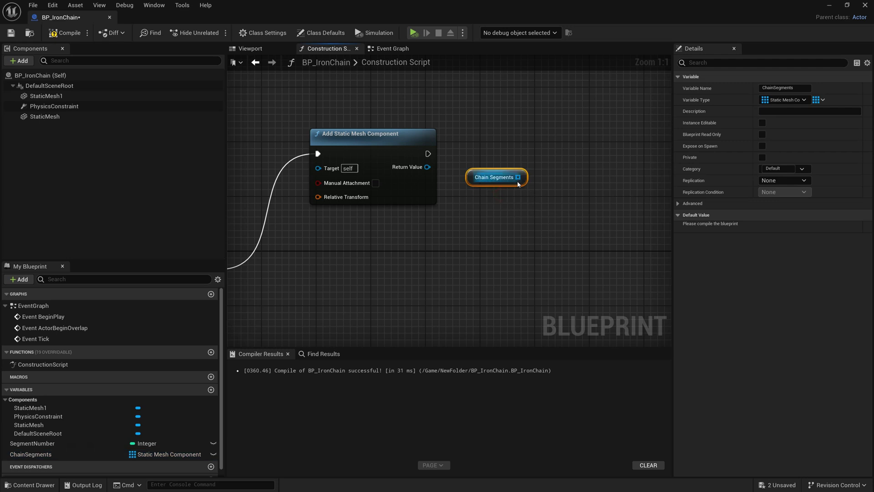
drag(523, 177, 555, 140)
text(add)
key(Down)
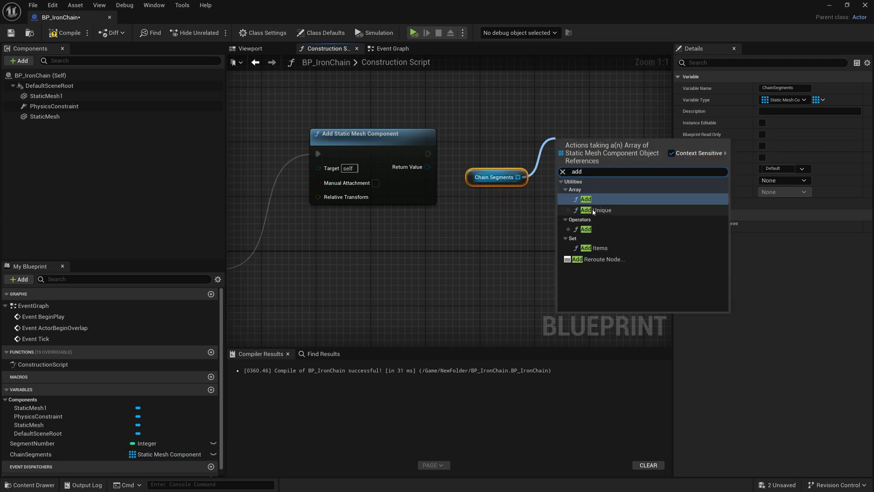
key(Return)
drag(428, 154, 564, 146)
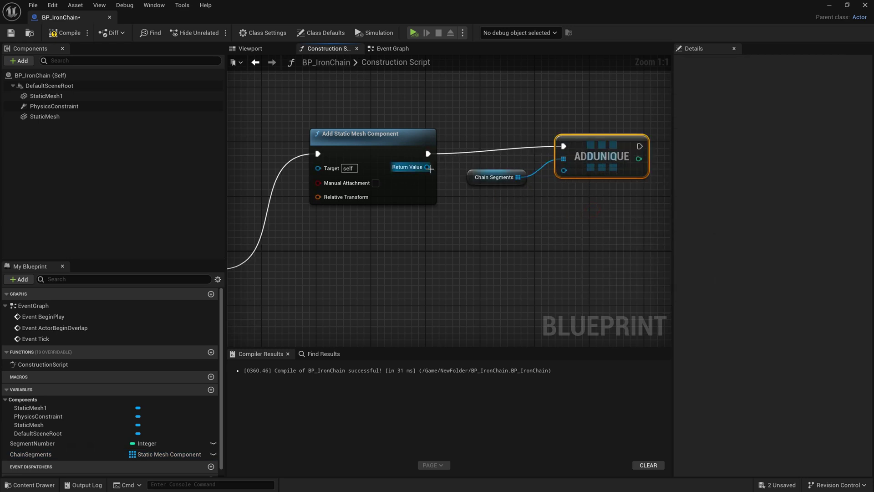
drag(427, 167, 564, 170)
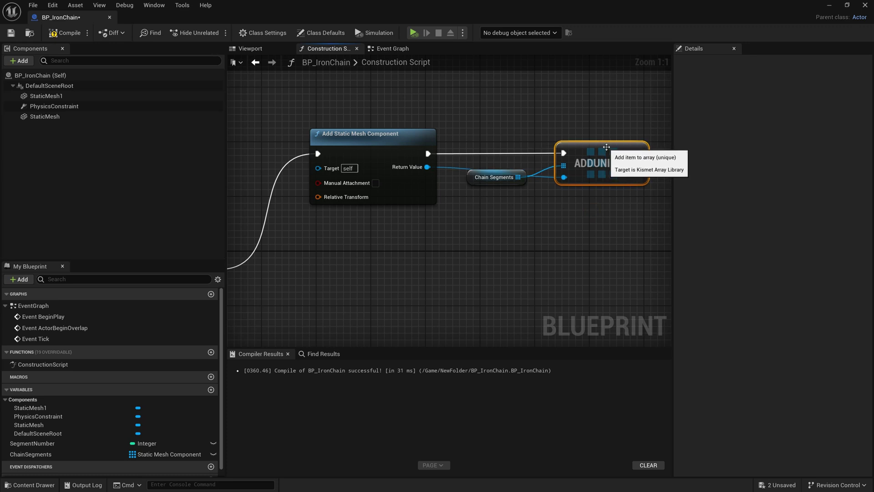
- Attach an Add Physics Constraint Component node after ADDUNIQUE and tidy its position
right_drag(591, 101, 337, 115)
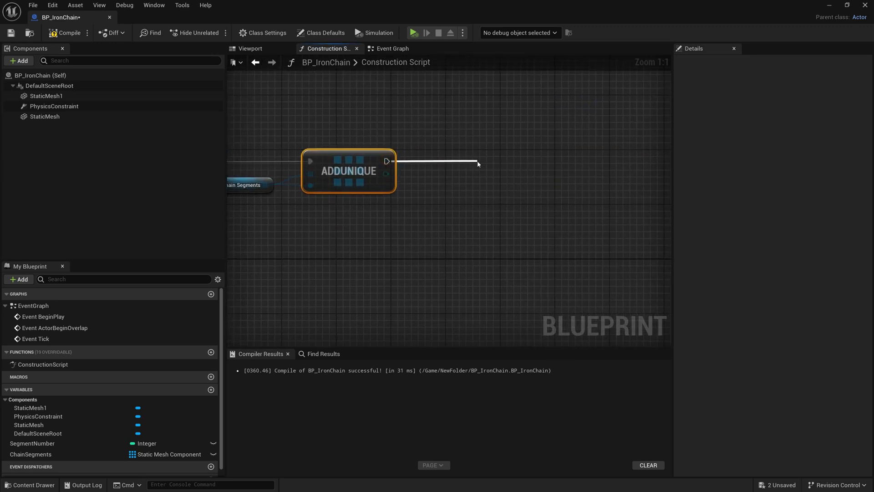
drag(386, 161, 477, 162)
text(addp)
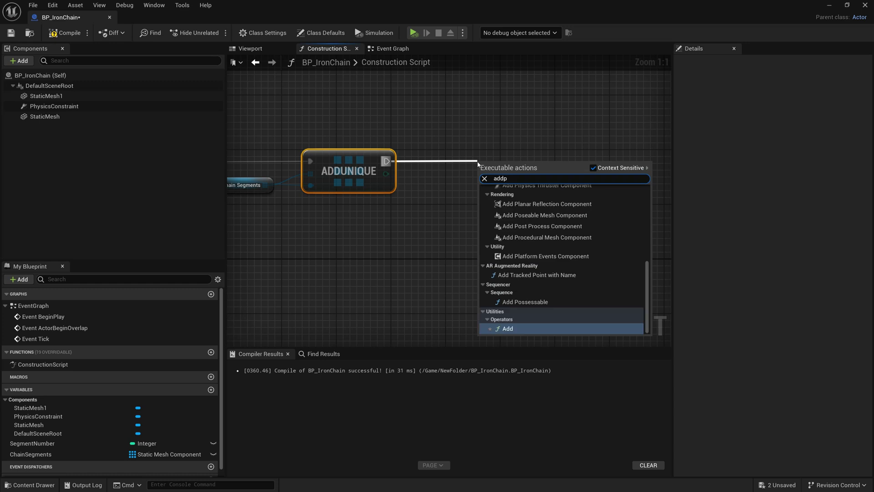
text(hy)
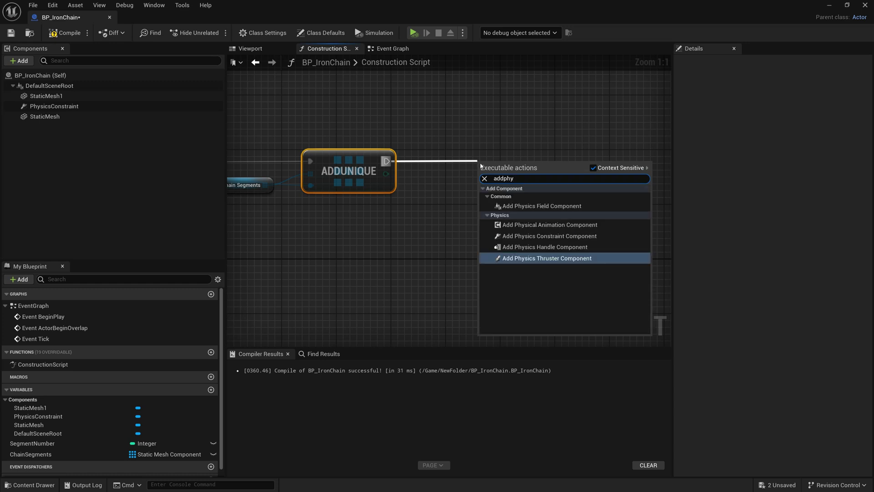
click(530, 236)
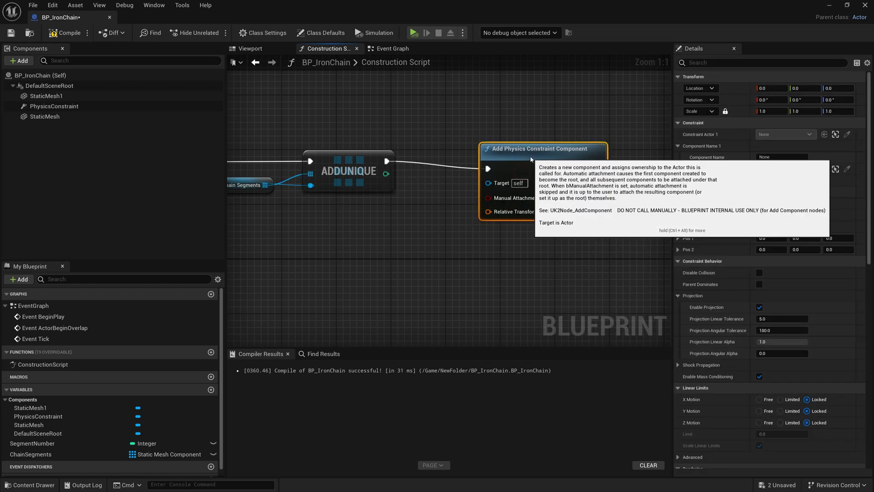
drag(531, 159, 341, 164)
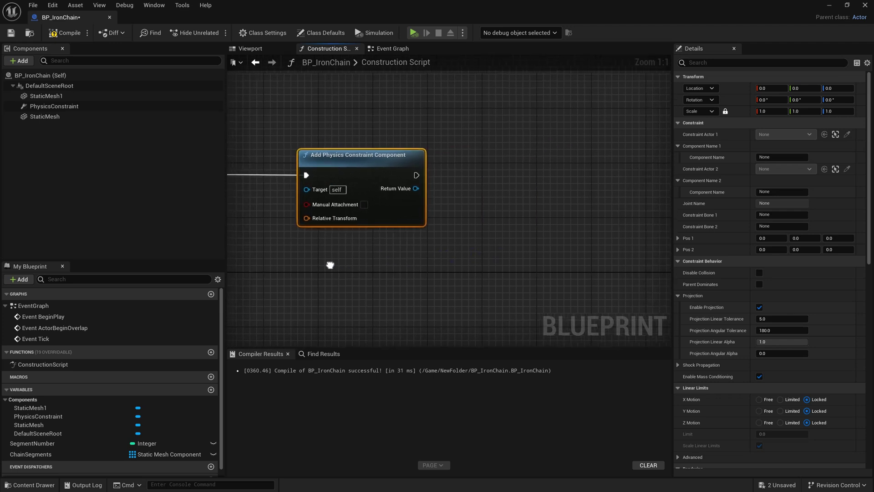
drag(412, 188, 496, 197)
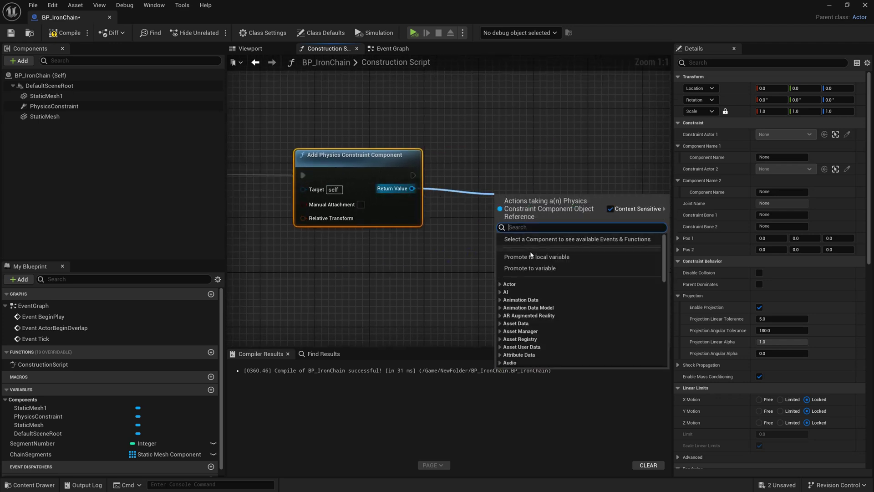
- Promote the constraint's Return Value to a PhysicsConstraints array variable, deleting the SET node
click(523, 268)
click(552, 219)
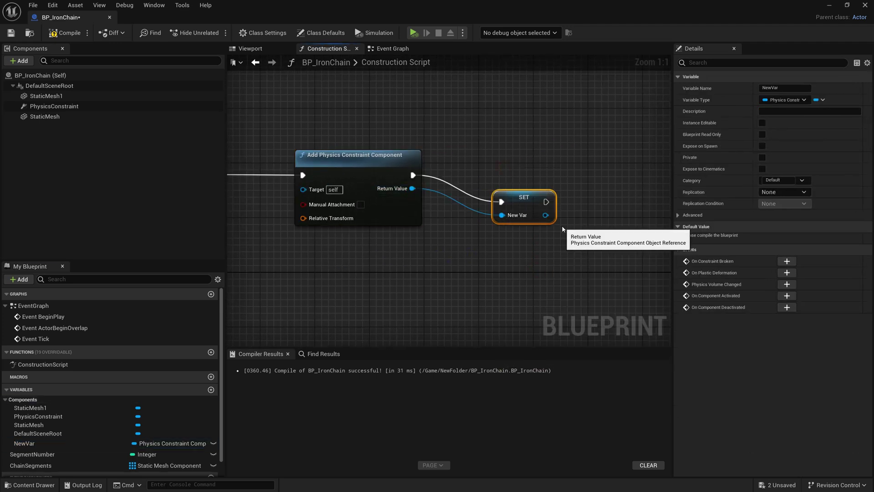
key(Delete)
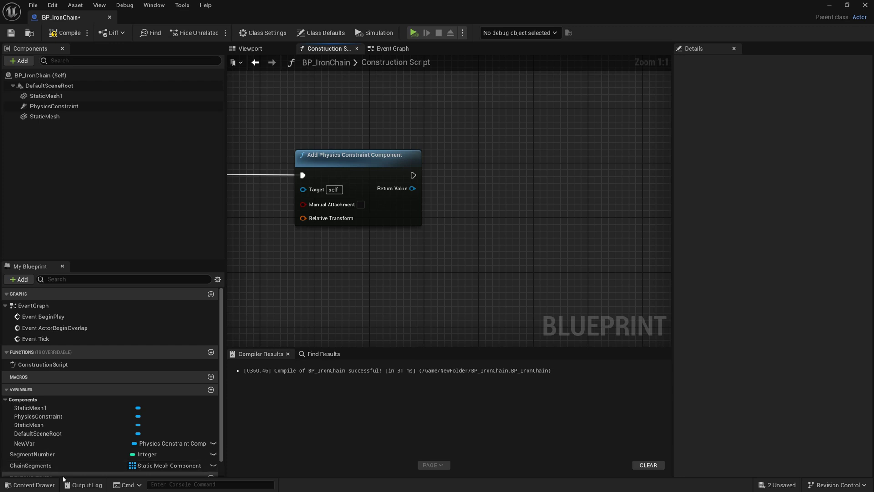
click(34, 445)
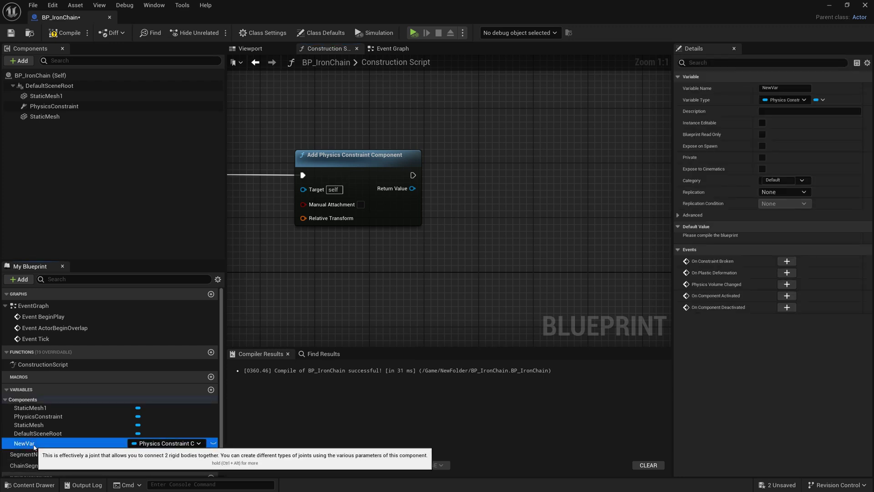
click(34, 444)
text(PhysicsConstraints)
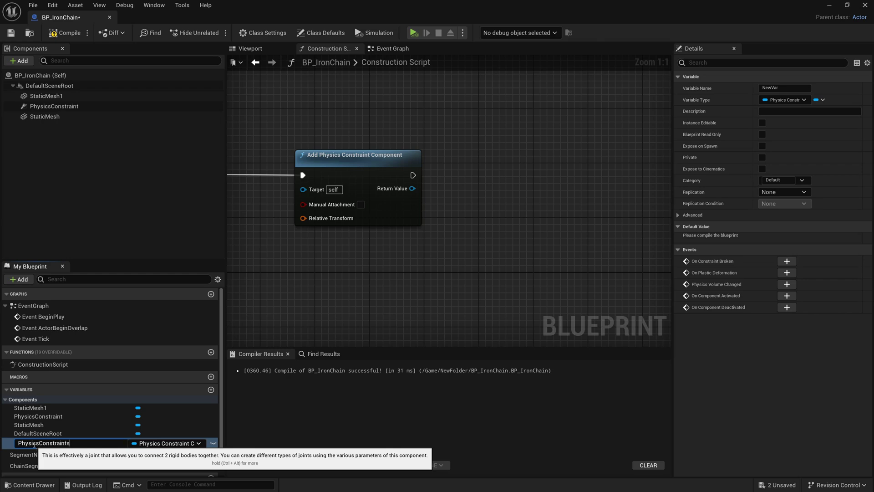
key(Return)
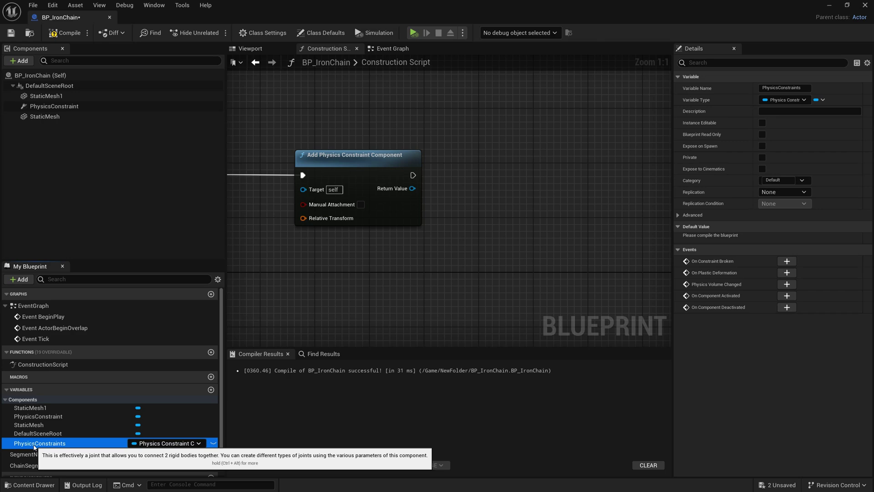
click(820, 100)
click(810, 124)
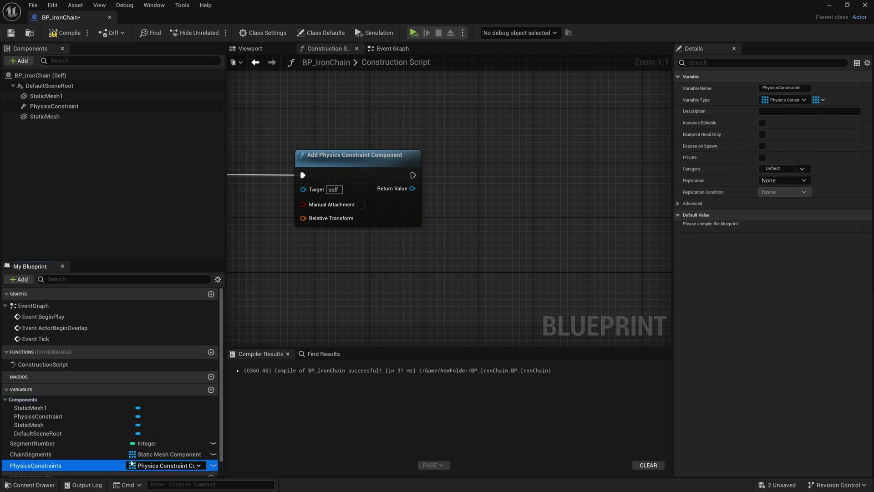
- Add a PhysicsConstraints Add Unique node after the constraint, fed its Return Value
drag(100, 466, 438, 217)
click(473, 228)
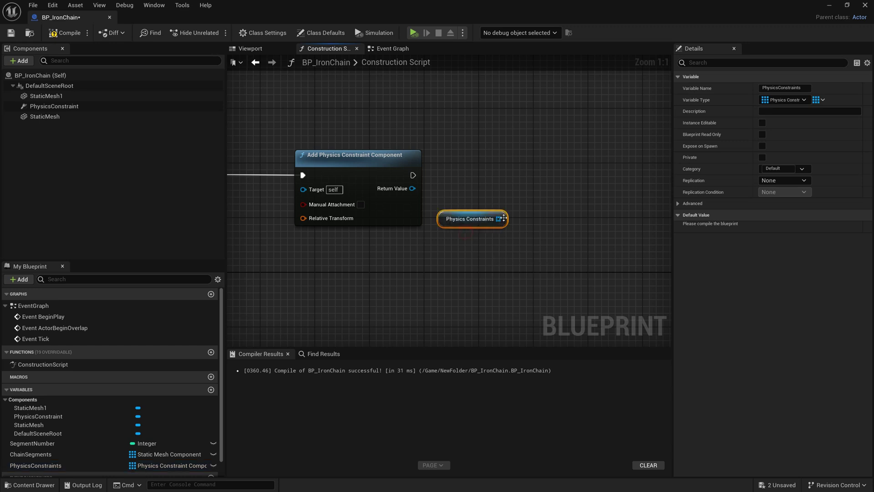
drag(504, 219, 533, 166)
text(add)
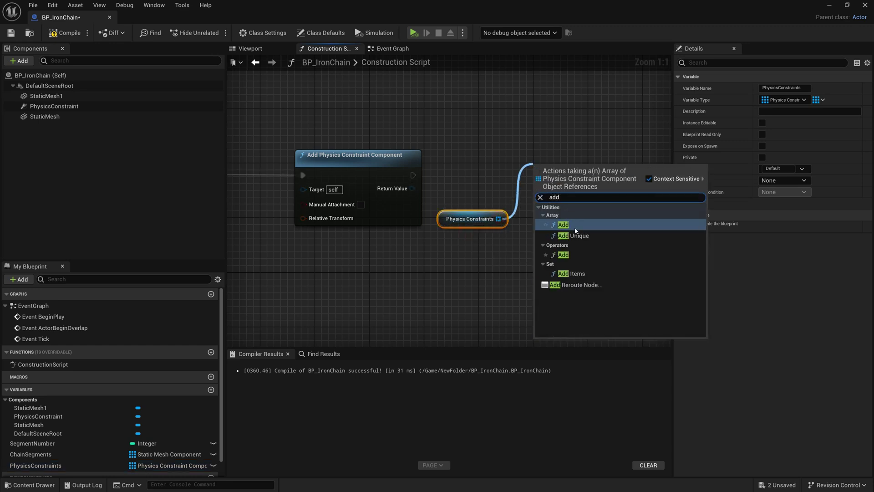
click(578, 235)
drag(414, 188, 535, 198)
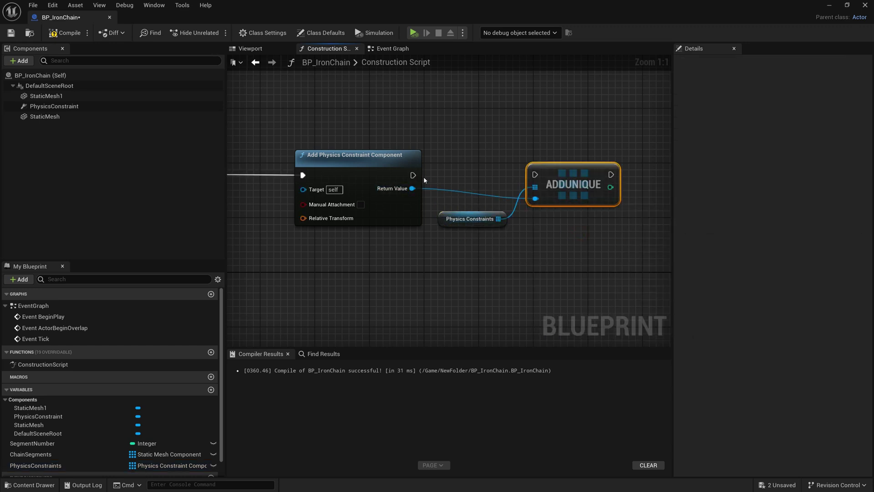
drag(413, 175, 534, 175)
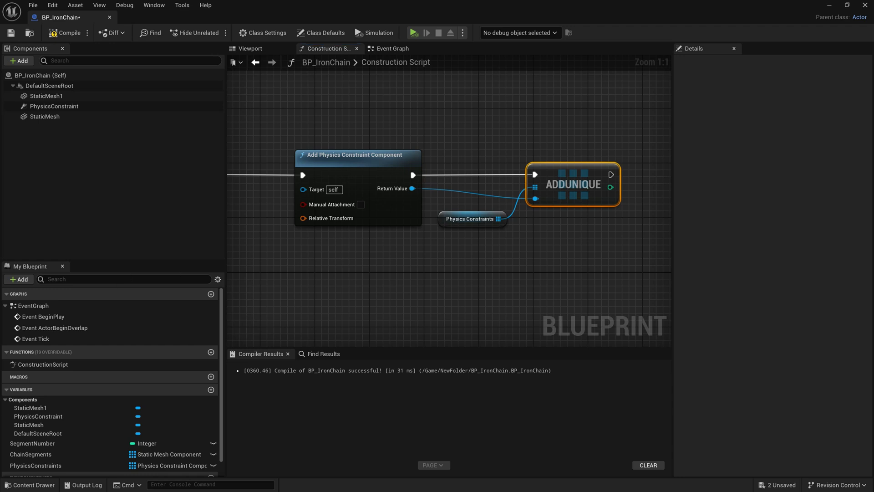
scroll(332, 249, down, 2)
- Place a ChainSegments getter with a Get (a copy) node beside the loop
right_drag(332, 248, 472, 237)
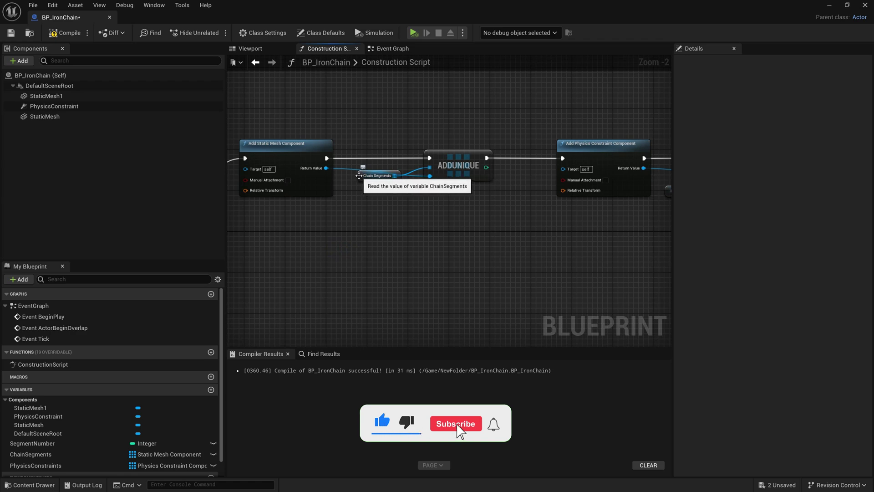
drag(367, 176, 367, 185)
right_drag(298, 236, 367, 159)
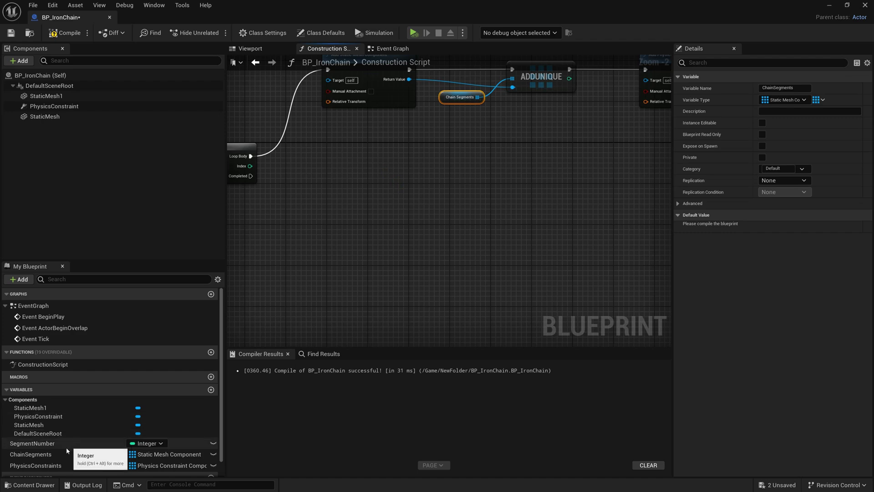
mouse_move(64, 453)
mouse_down()
mouse_move(119, 441)
mouse_move(249, 235)
mouse_move(325, 189)
mouse_up()
click(283, 244)
text(get)
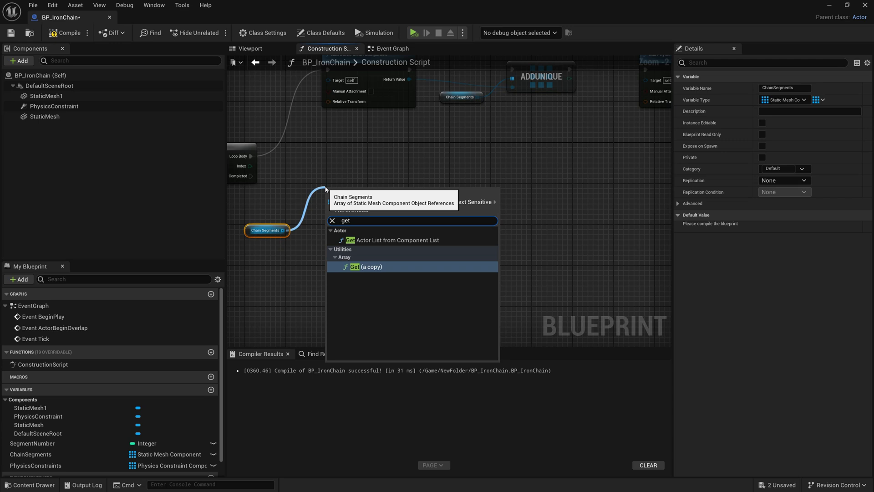
key(Return)
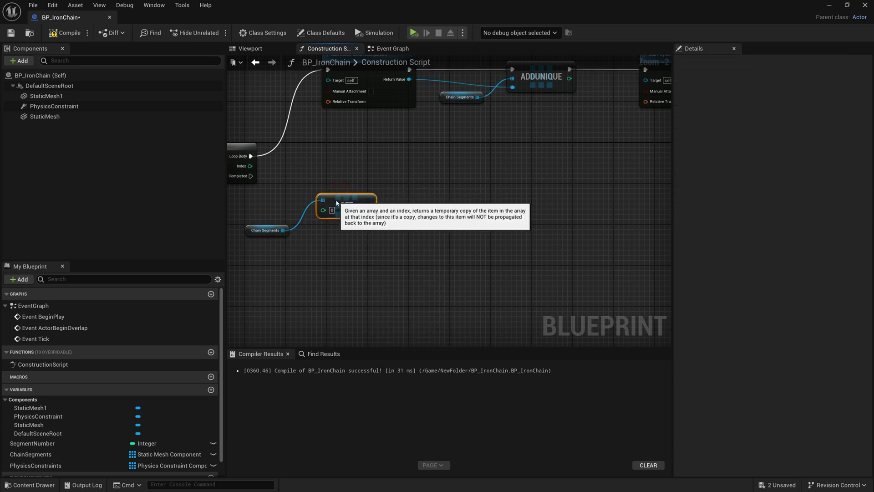
- Destroy the fetched component via Destroy Component, triggered by the loop's Completed pin
mouse_move(337, 203)
mouse_down()
mouse_move(327, 213)
mouse_move(376, 180)
mouse_up()
text(destroy)
key(Return)
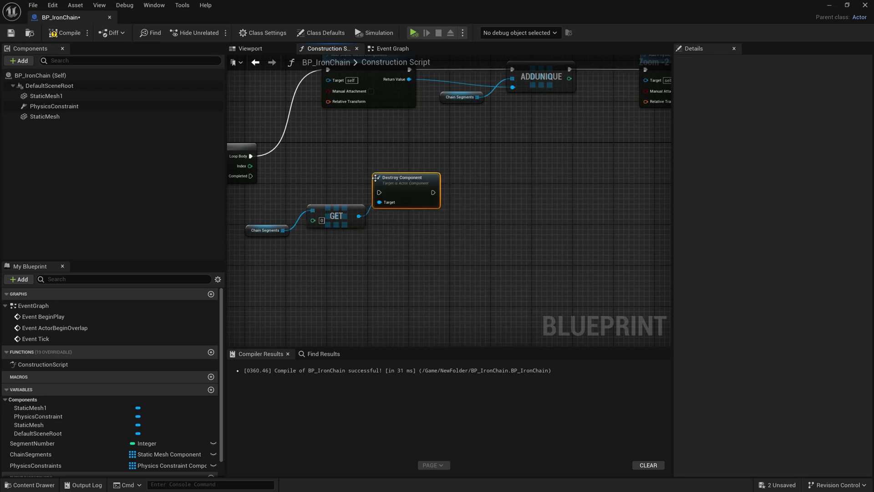
mouse_move(251, 176)
mouse_down()
mouse_move(379, 192)
mouse_move(404, 171)
mouse_up()
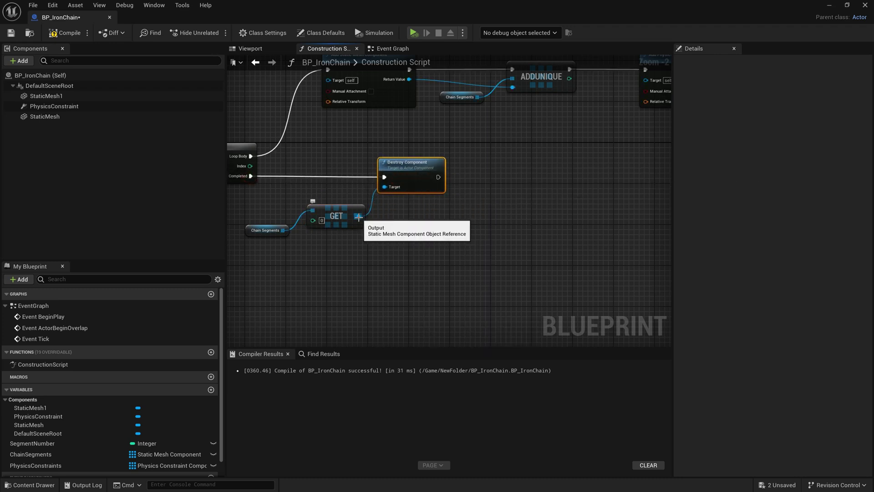
drag(283, 230, 345, 234)
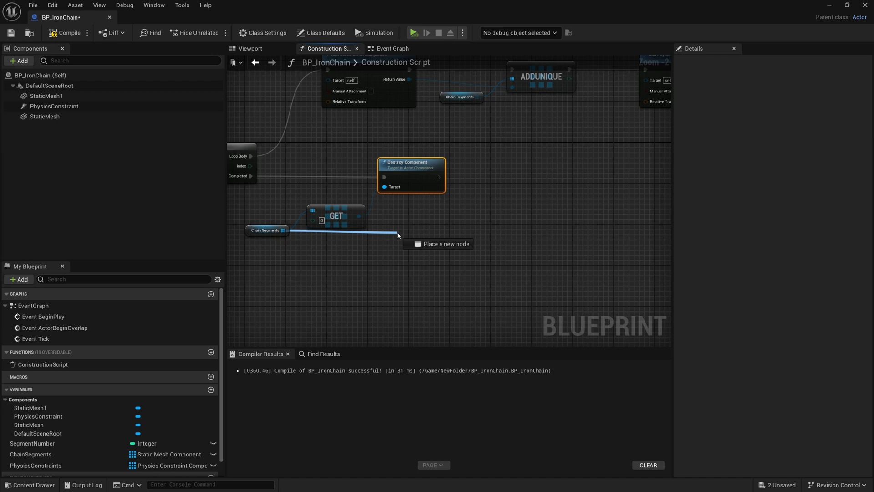
- Add a ChainSegments Remove Index node that runs right after Destroy Component
drag(398, 234, 397, 234)
text(rem)
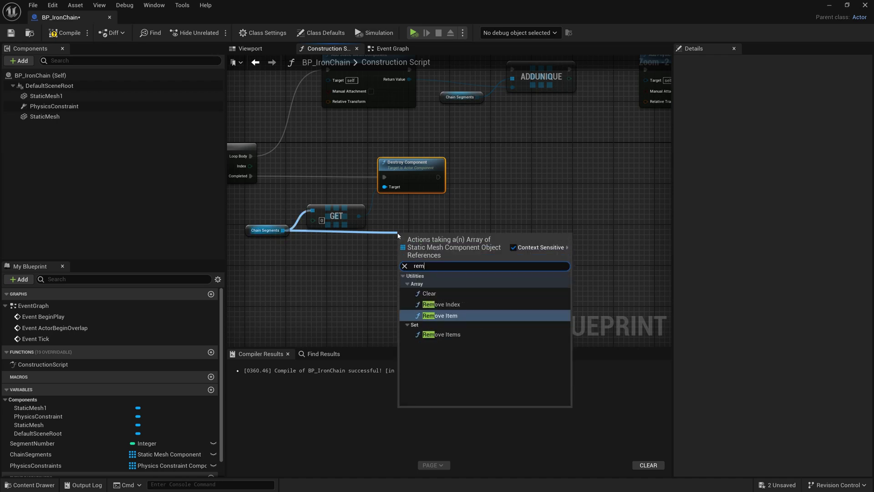
click(440, 304)
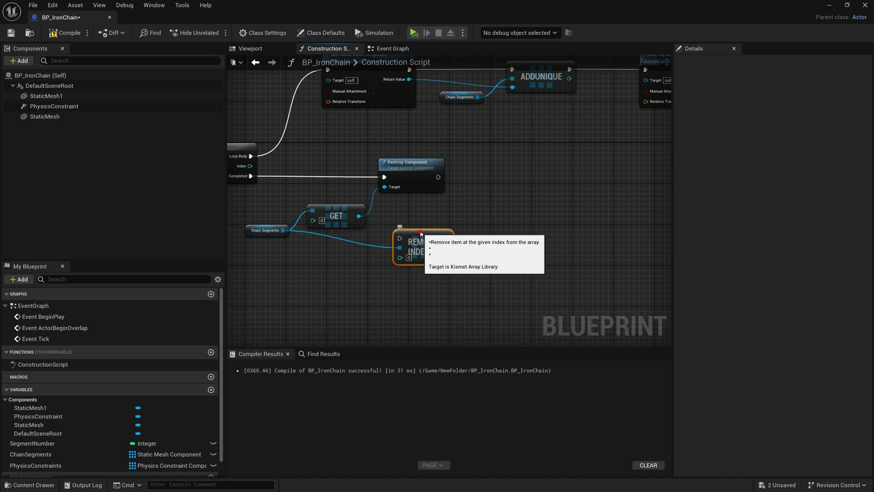
drag(425, 229, 493, 170)
drag(438, 177, 481, 183)
right_drag(508, 239, 356, 264)
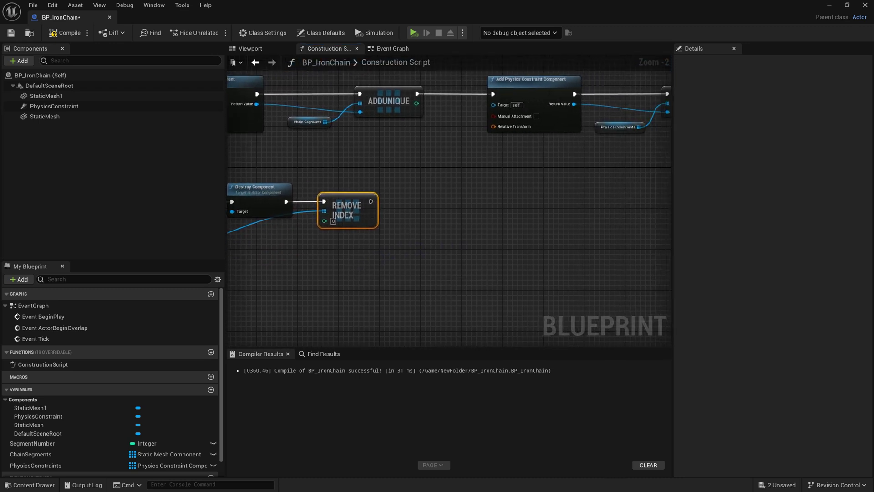
right_drag(495, 219, 468, 221)
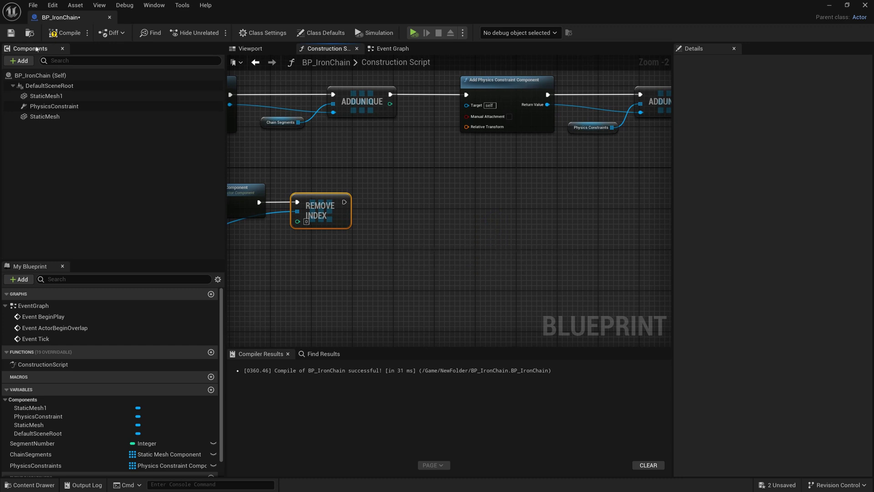
- Add a Static Mesh component to BP_IronChain and name it Start
click(22, 61)
text(sta)
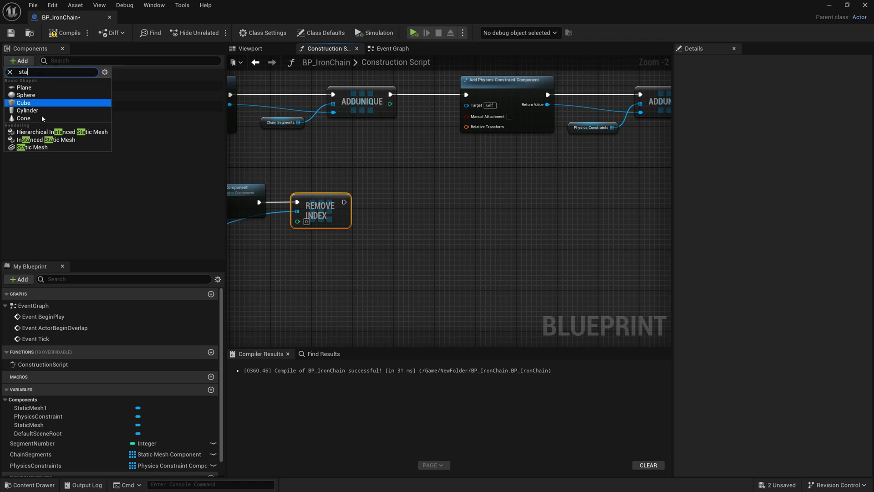
click(47, 147)
click(75, 162)
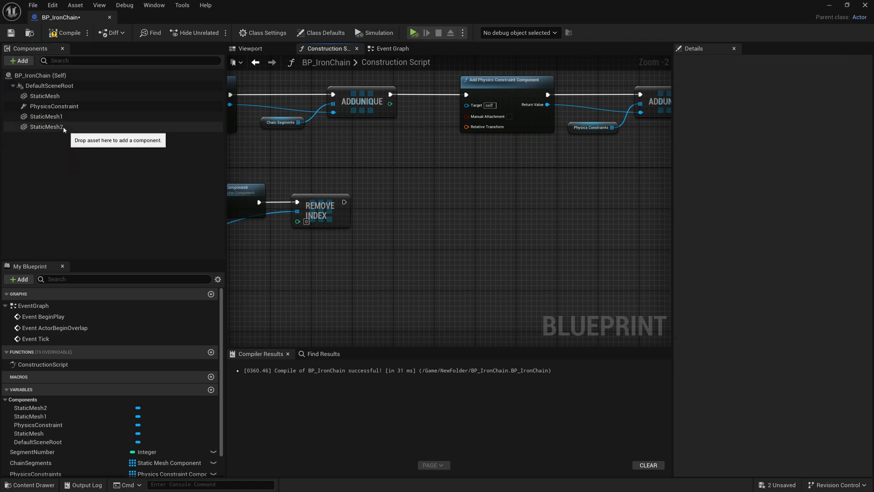
click(63, 128)
click(50, 130)
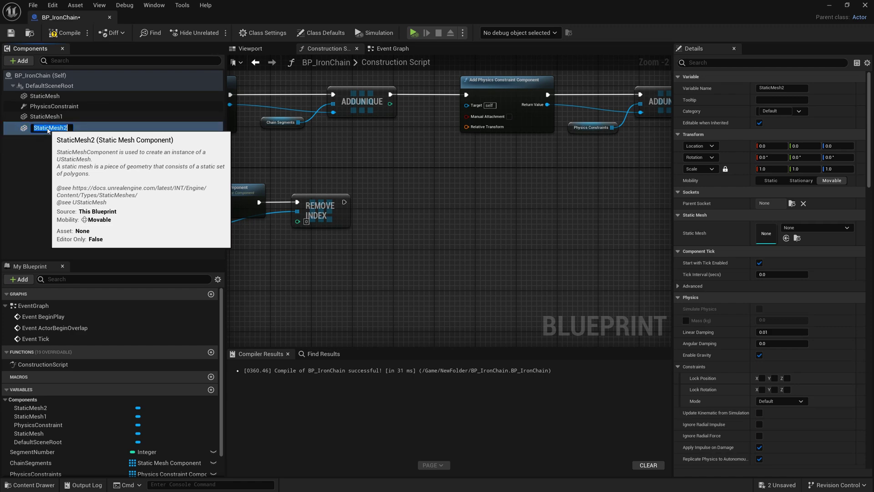
text(start)
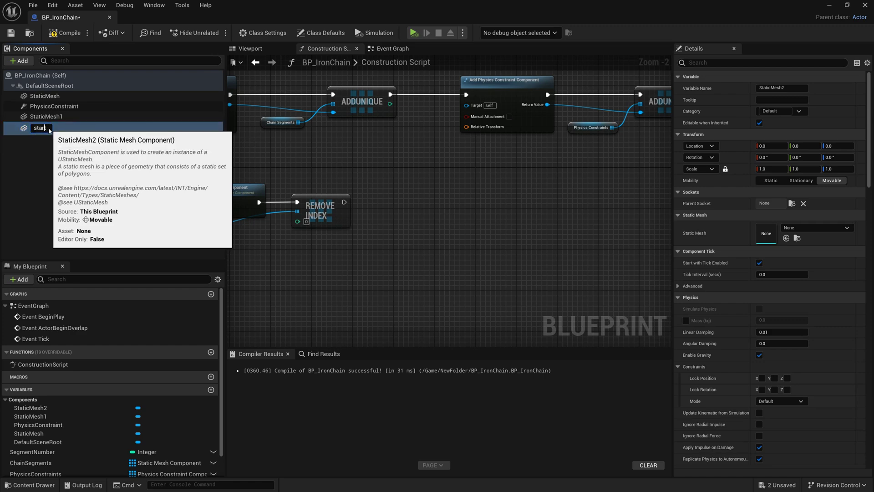
text(S)
key(Return)
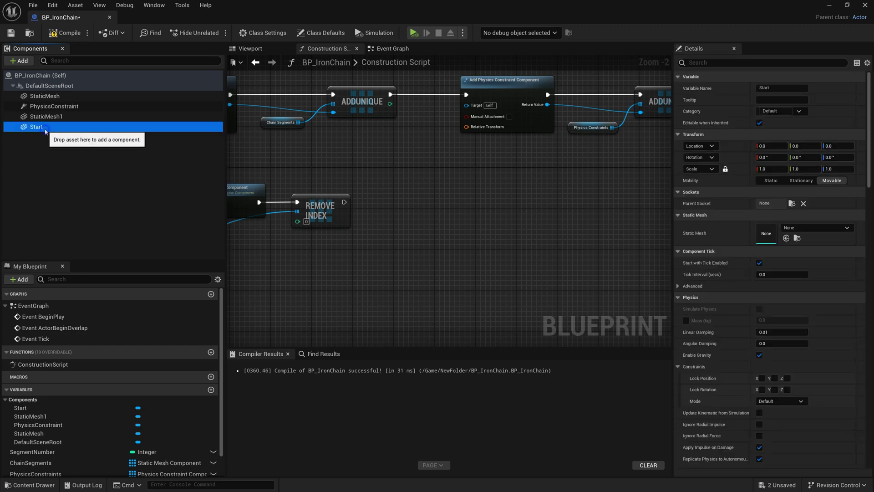
- Duplicate the Start component and name the copy End
right_click(46, 132)
click(113, 201)
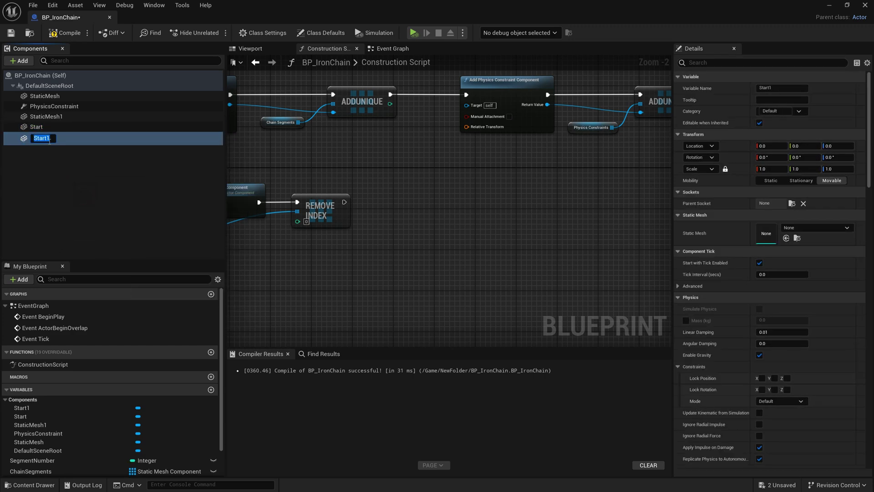
click(50, 141)
text(End)
key(Return)
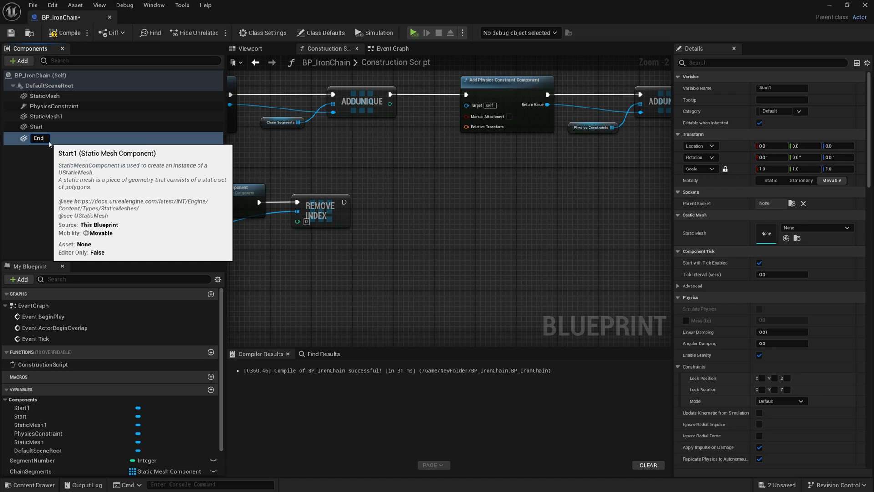
key(Return)
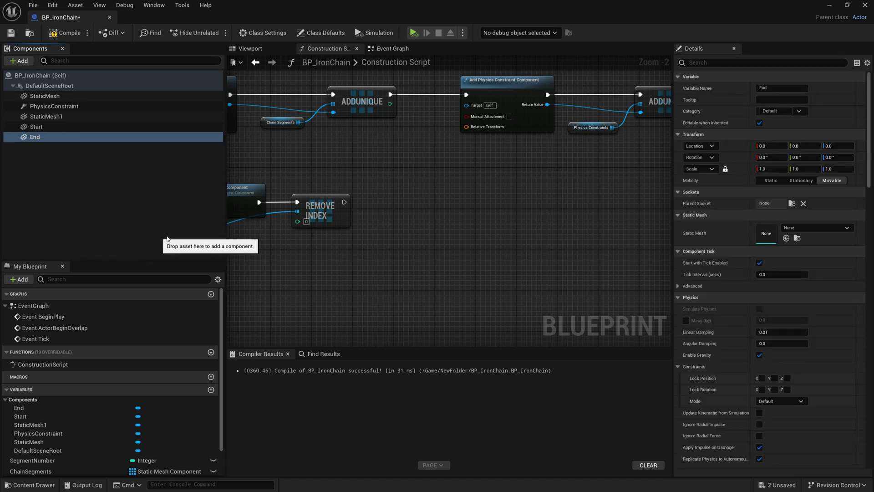
- Insert the Start component into ChainSegments after Remove Index
right_drag(400, 205, 320, 207)
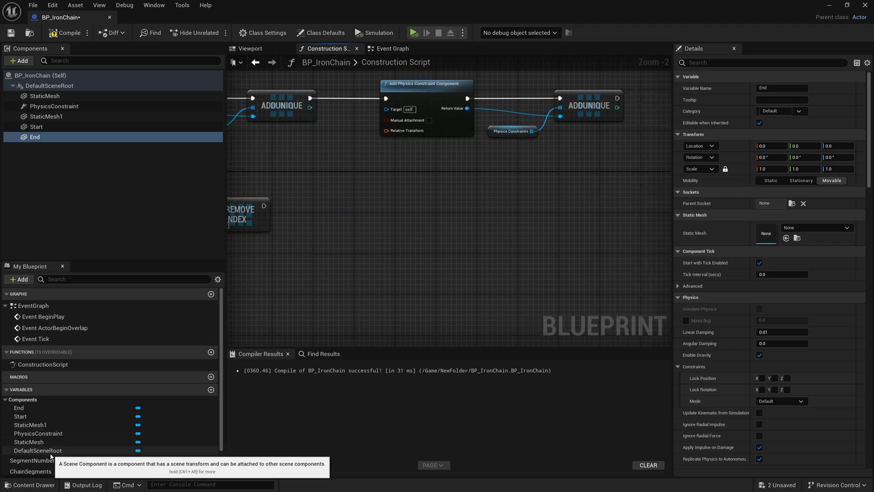
drag(51, 469, 311, 332)
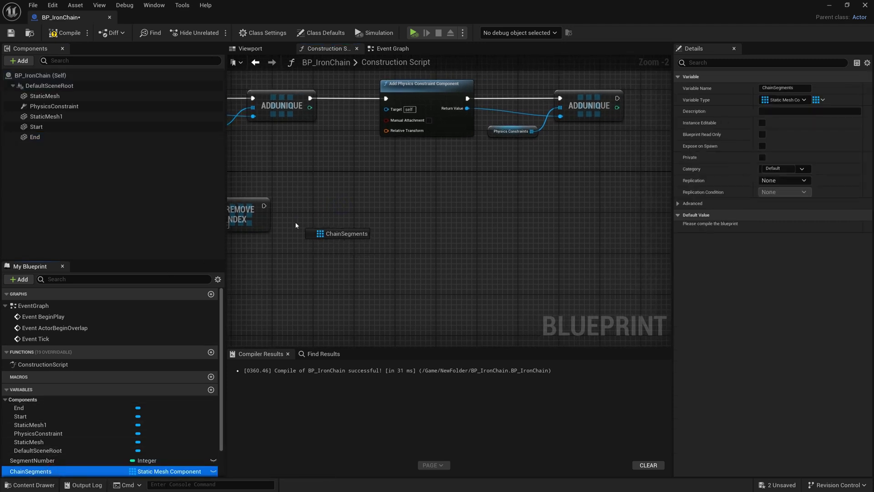
mouse_move(289, 221)
mouse_down()
mouse_move(288, 235)
mouse_move(360, 184)
mouse_up()
click(314, 251)
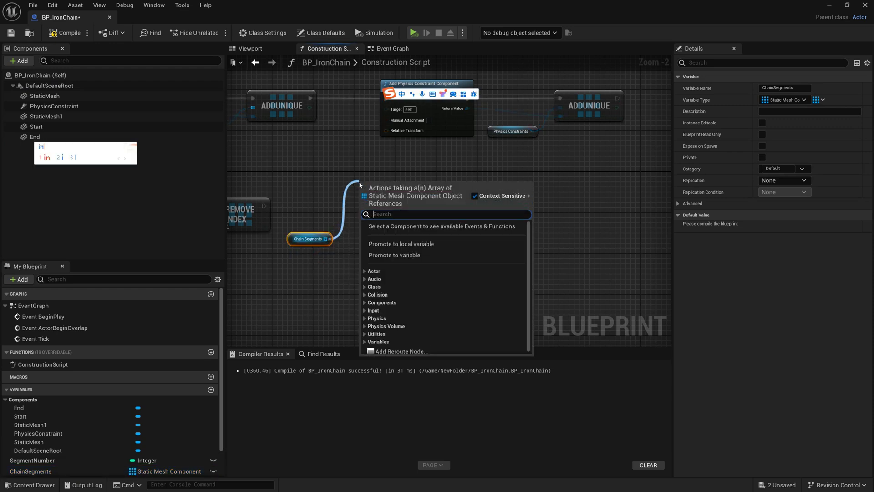
text(inser)
key(Return)
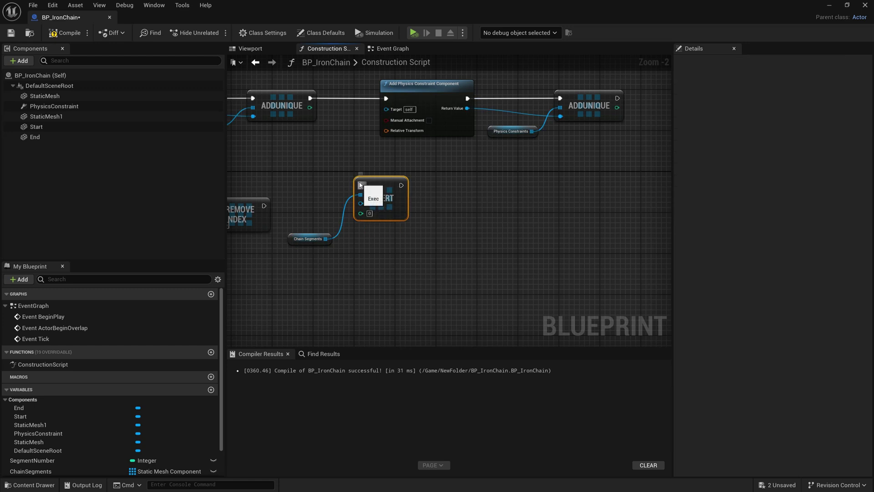
drag(269, 205, 361, 189)
drag(383, 190, 398, 210)
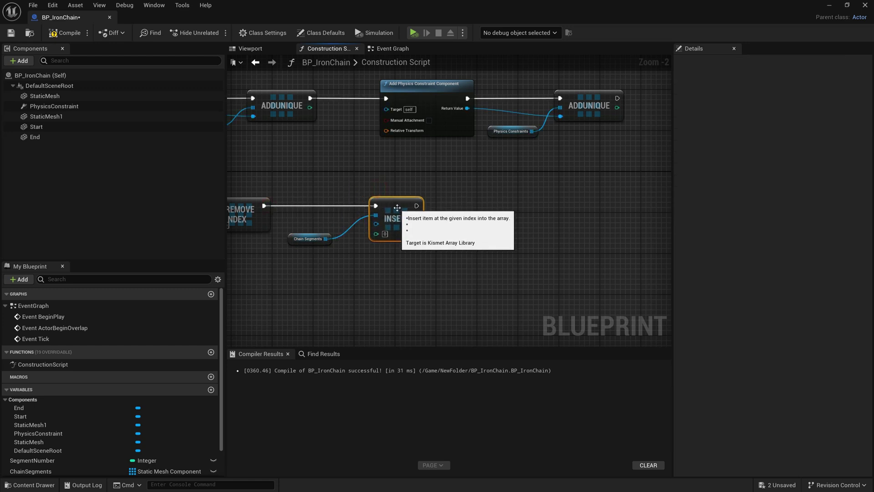
mouse_move(36, 127)
mouse_down()
mouse_move(317, 220)
mouse_move(291, 212)
mouse_move(375, 223)
mouse_up()
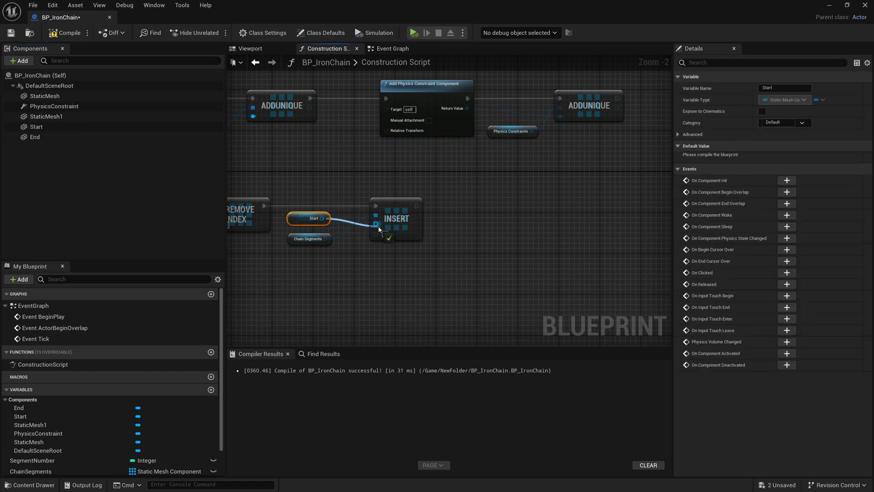
- Copy the Insert node, chain the copy after the first, and bring End in
right_drag(473, 242, 409, 236)
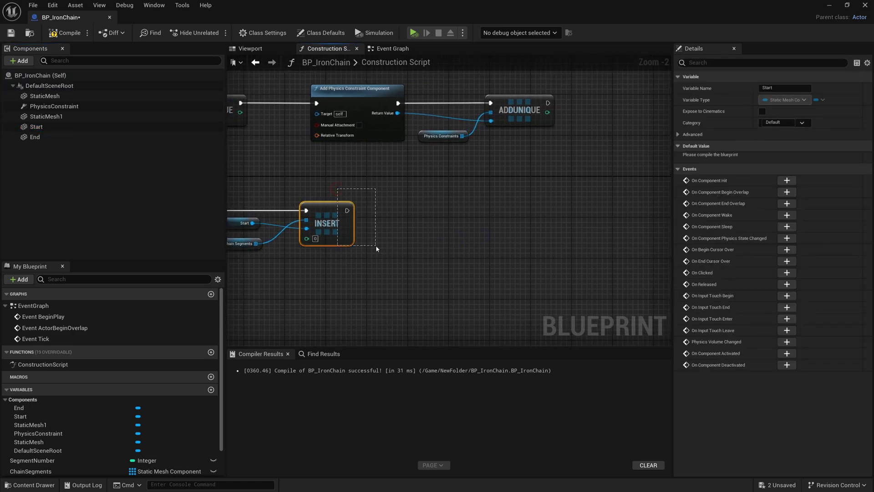
drag(376, 245, 376, 245)
key(ctrl+c)
key(ctrl+v)
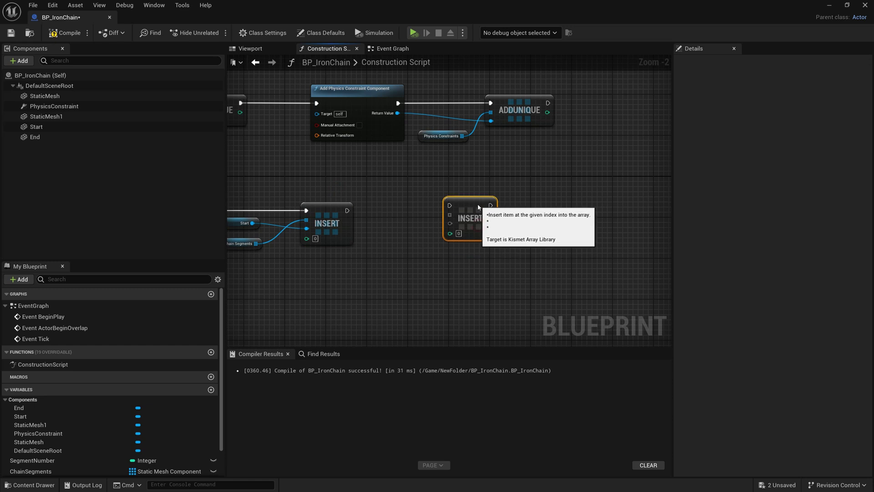
drag(347, 210, 449, 210)
mouse_move(34, 137)
mouse_down()
mouse_move(361, 214)
mouse_move(364, 221)
mouse_move(450, 228)
mouse_up()
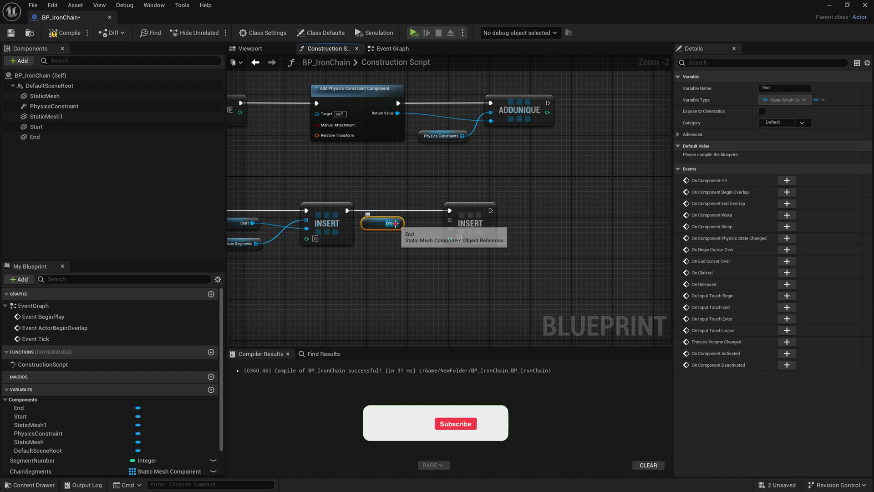
- Compute ChainSegments Last Index + 1 with a Last Index and integer Add node
drag(256, 243, 293, 294)
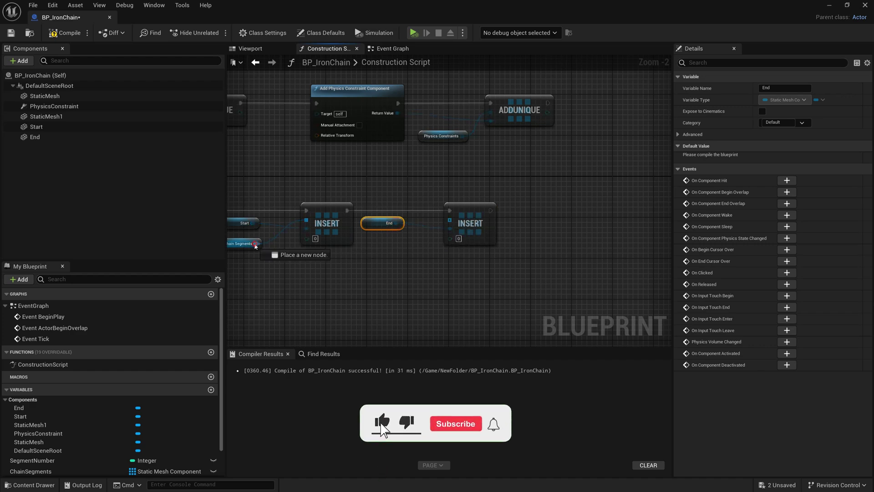
text(last)
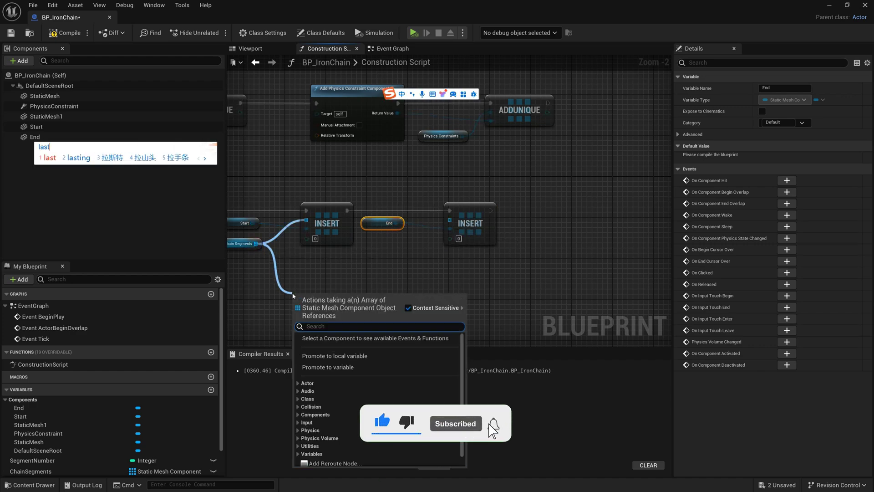
key(Return)
key(Return)
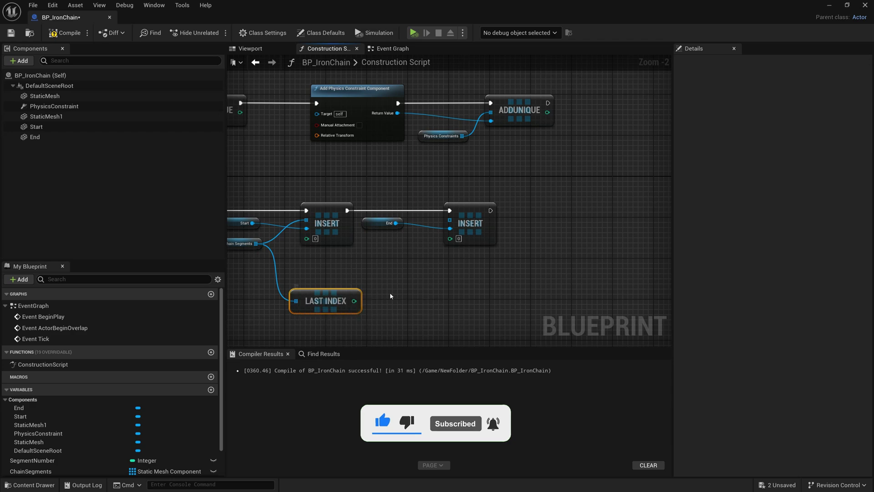
drag(354, 301, 383, 306)
text(+)
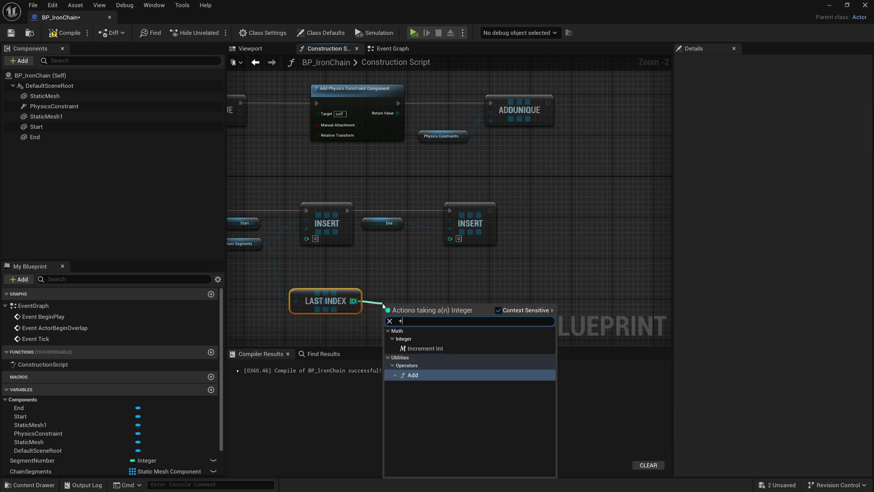
key(Return)
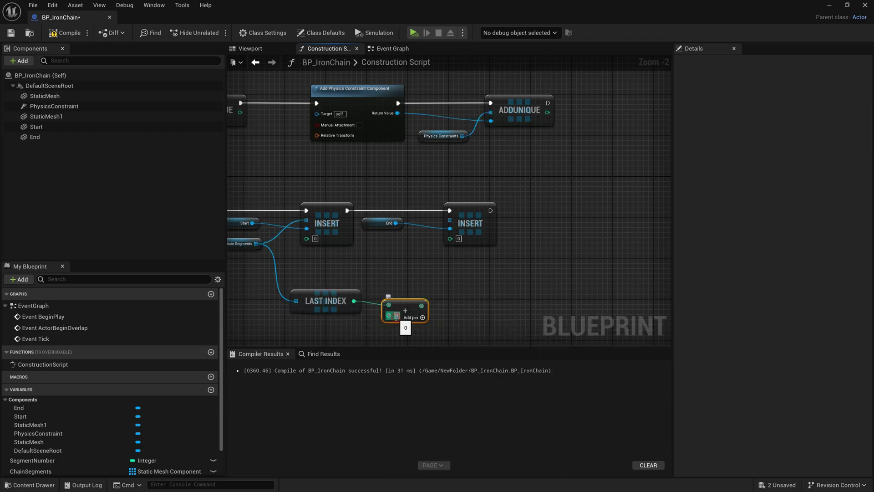
- Wire the sum into the second Insert's Index and ChainSegments into its array pin
mouse_move(347, 287)
mouse_down()
mouse_move(422, 307)
mouse_move(456, 242)
mouse_move(447, 217)
mouse_up()
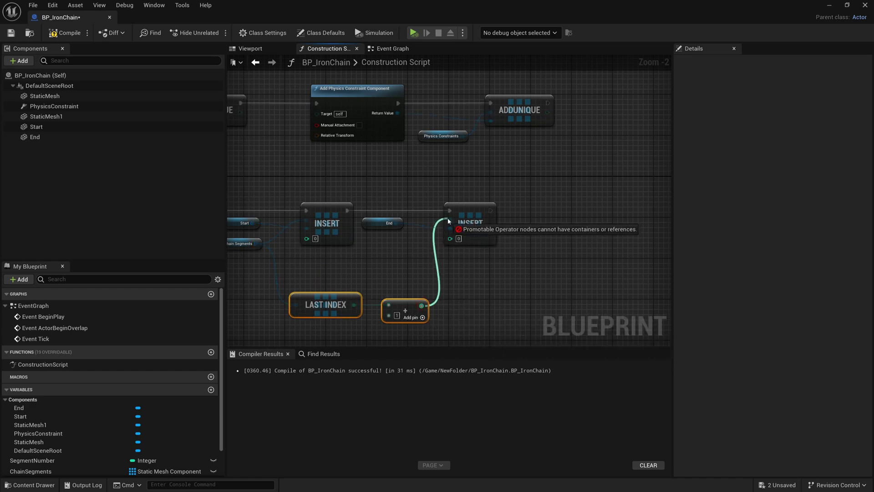
right_drag(336, 288, 326, 272)
mouse_move(388, 285)
mouse_down()
mouse_move(389, 254)
mouse_move(439, 221)
mouse_up()
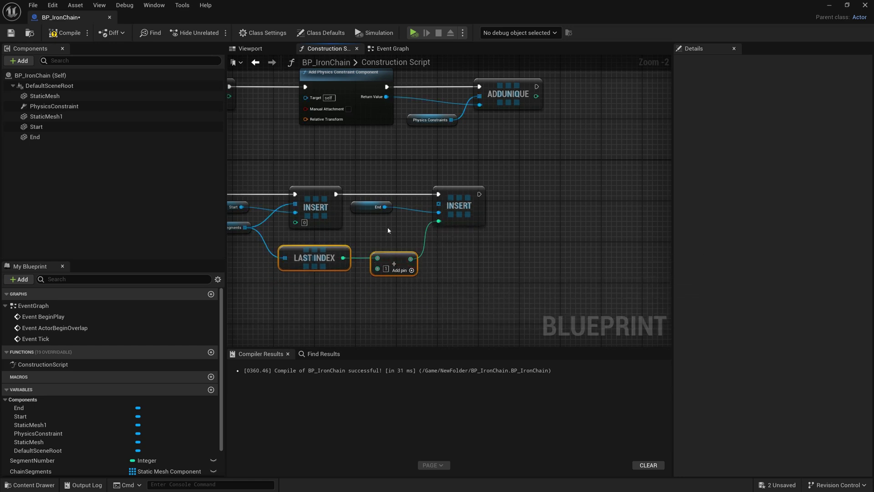
drag(245, 228, 439, 205)
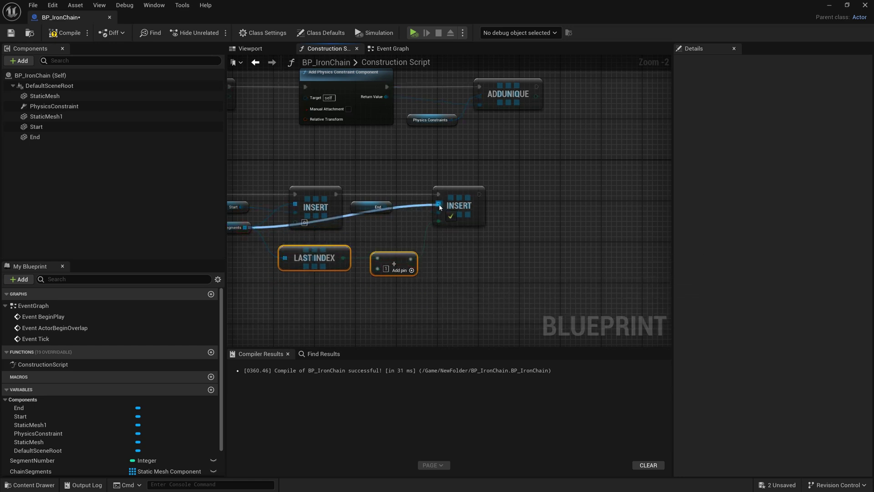
right_drag(525, 235, 426, 239)
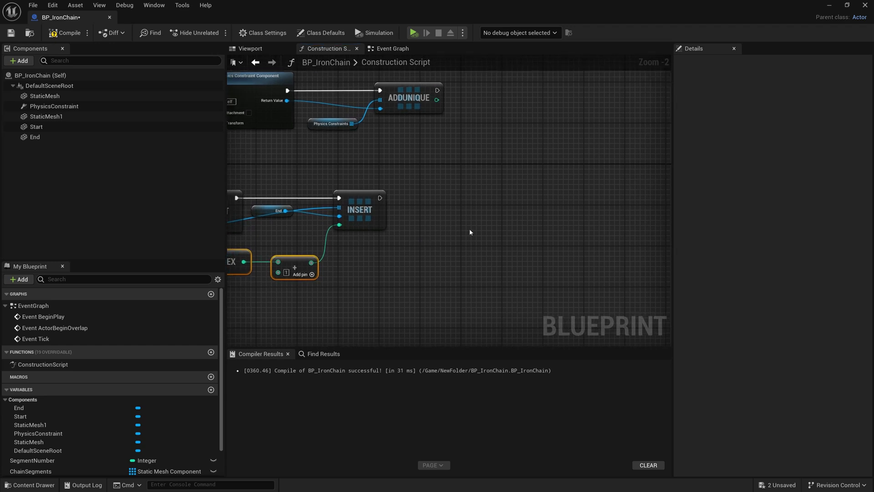
right_drag(470, 232, 431, 231)
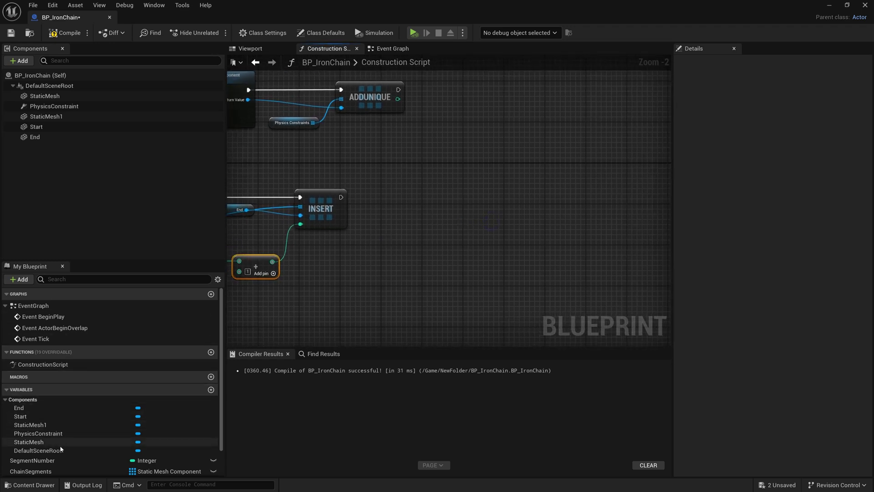
mouse_move(45, 433)
mouse_down()
mouse_move(376, 252)
mouse_move(38, 474)
mouse_up()
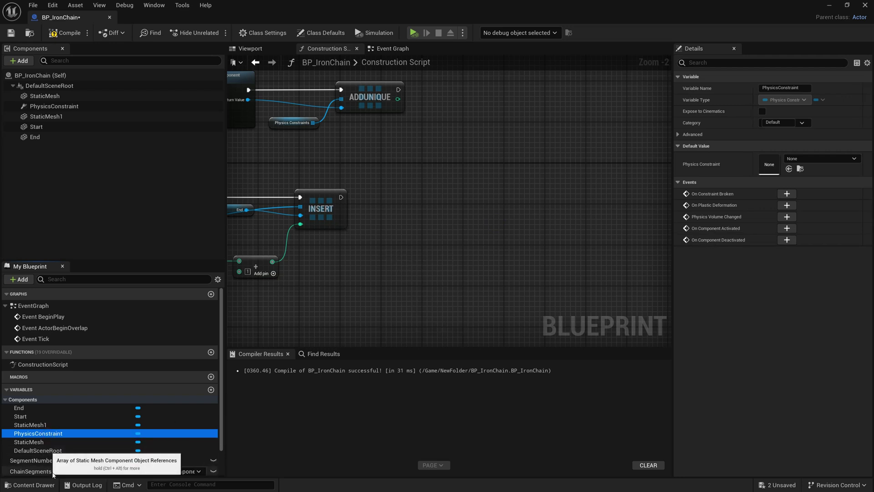
- Add a For Each Loop over PhysicsConstraints that runs after the End insert
scroll(53, 473, down, 2)
mouse_move(73, 446)
mouse_down()
mouse_move(385, 223)
mouse_move(359, 218)
mouse_move(412, 179)
mouse_up()
click(391, 234)
text(for)
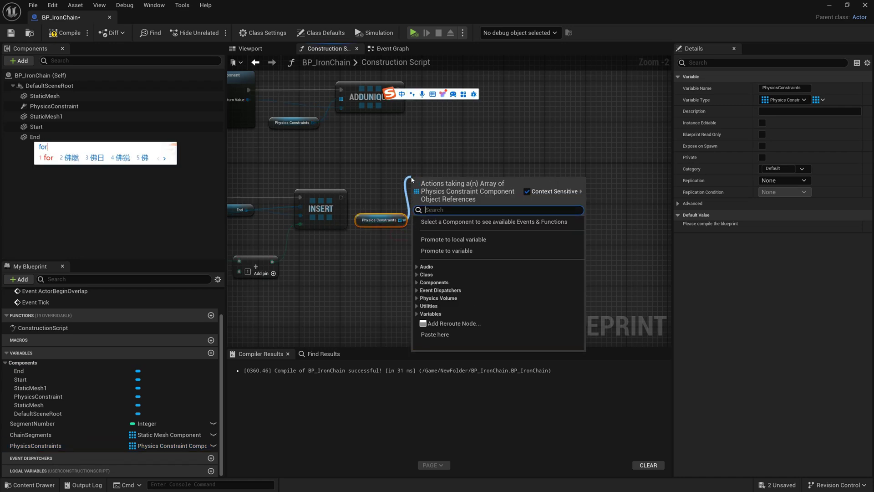
text(ea)
key(Return)
key(Return)
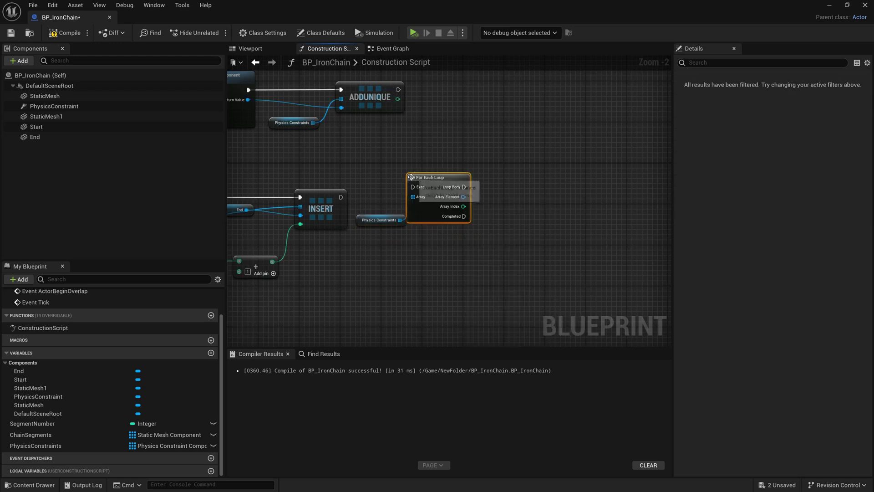
drag(341, 197, 449, 190)
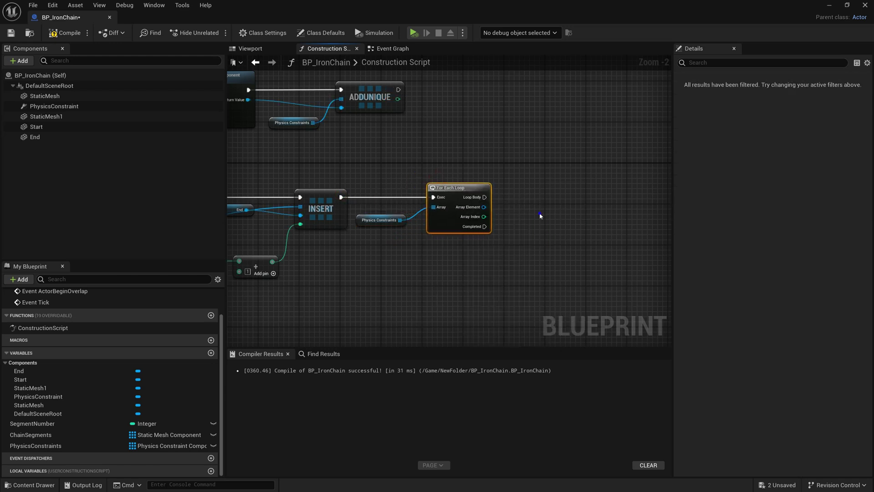
- Call Set Constrained Components on each Array Element from the Loop Body
right_drag(539, 211, 342, 218)
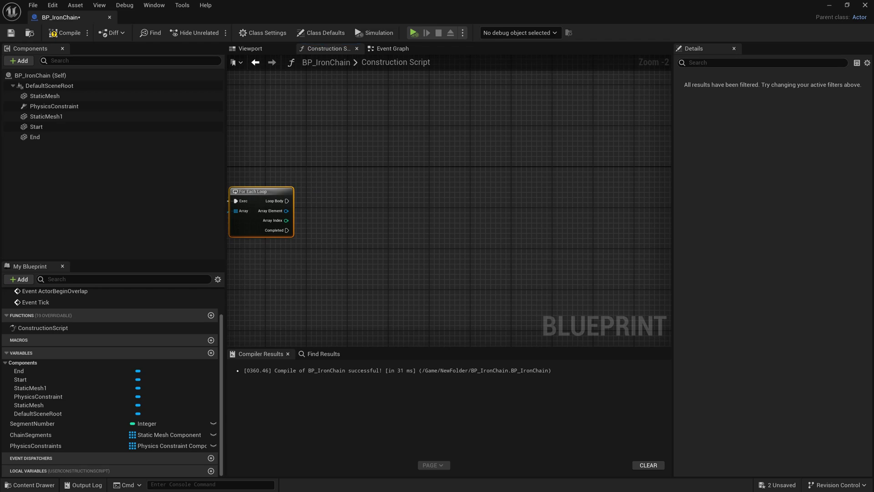
right_drag(475, 171, 468, 171)
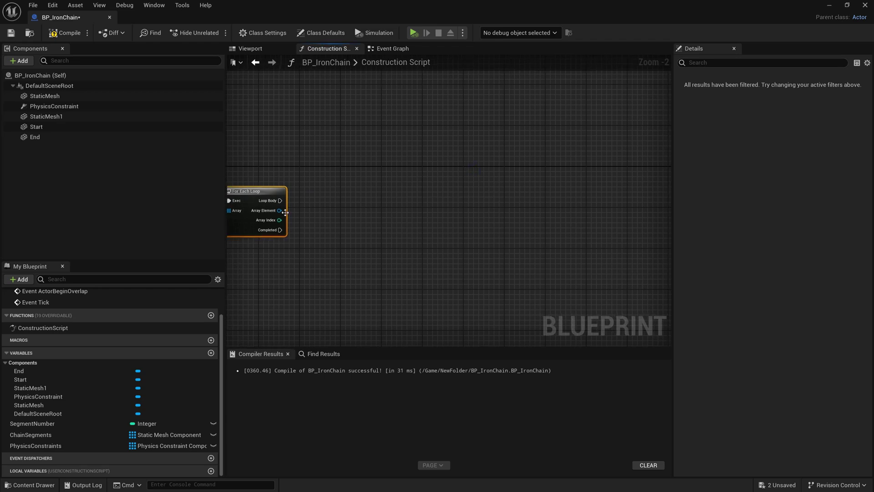
drag(280, 210, 423, 210)
text(set)
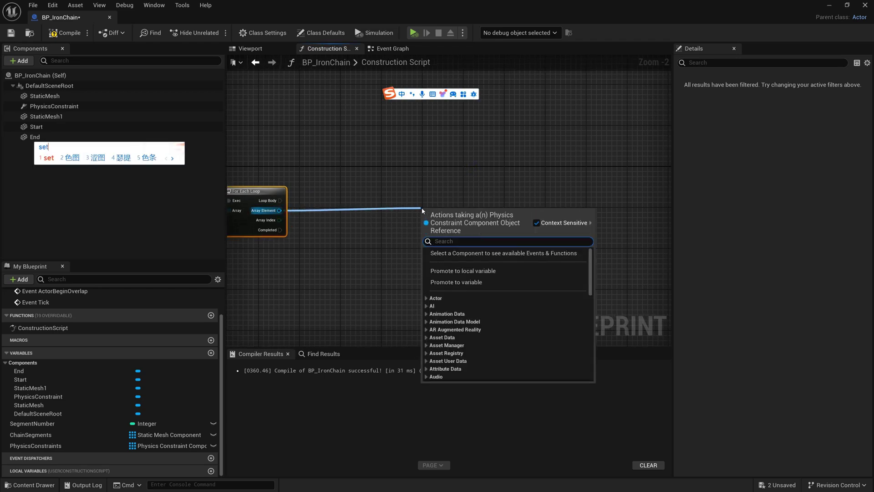
key(space)
text(c)
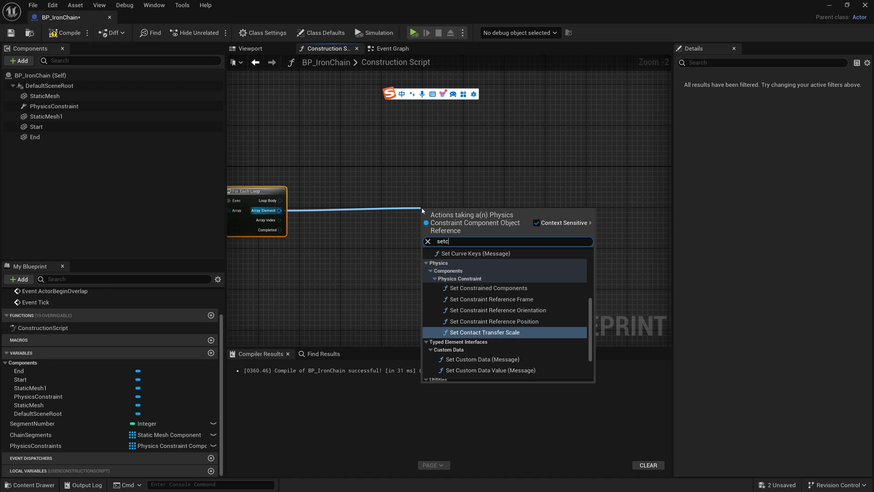
click(519, 288)
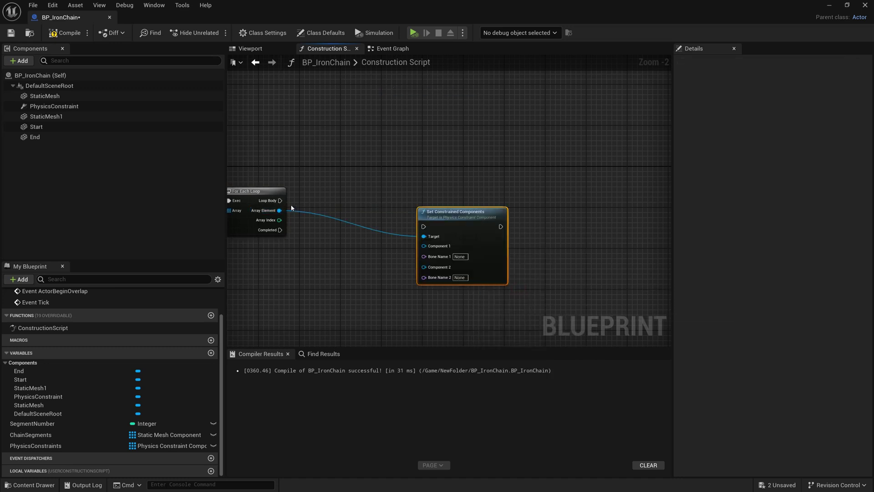
mouse_move(279, 201)
mouse_down()
mouse_move(424, 227)
mouse_move(498, 195)
mouse_move(520, 199)
mouse_up()
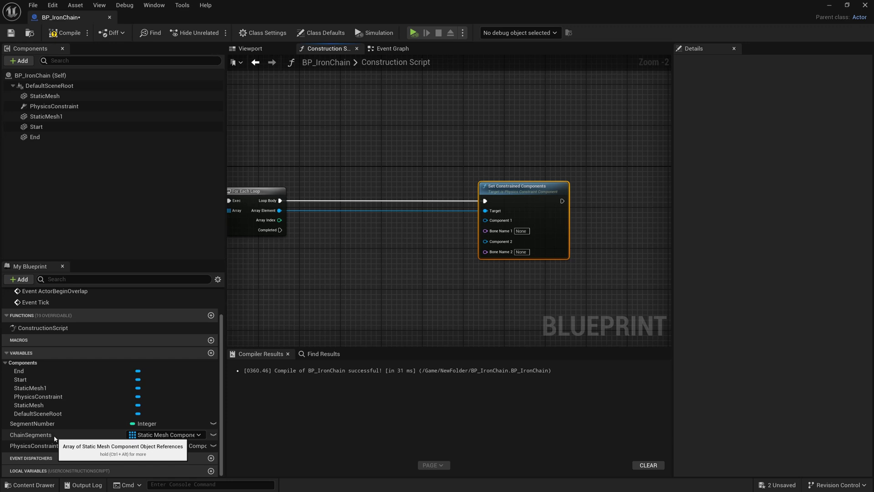
- Feed Component 1 from a ChainSegments Get (a copy) at the loop's Array Index
drag(55, 438, 359, 324)
mouse_move(304, 283)
mouse_down()
mouse_move(294, 275)
mouse_move(376, 277)
mouse_up()
click(318, 286)
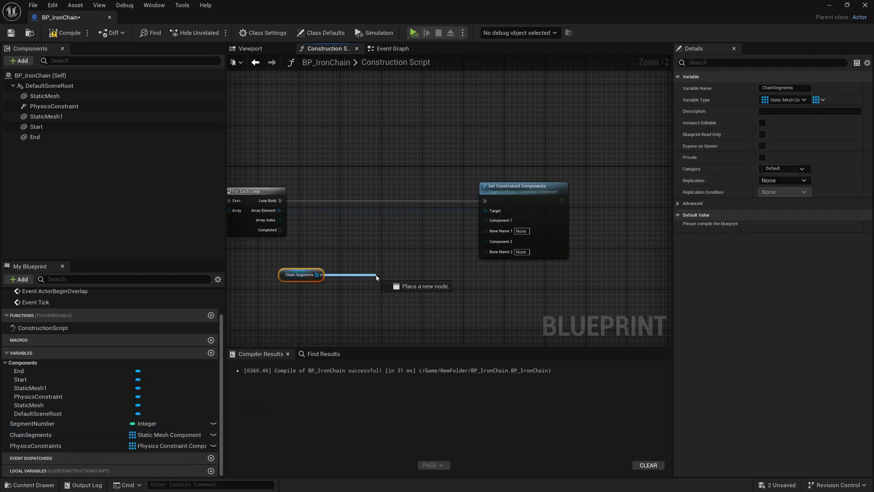
text(ge't)
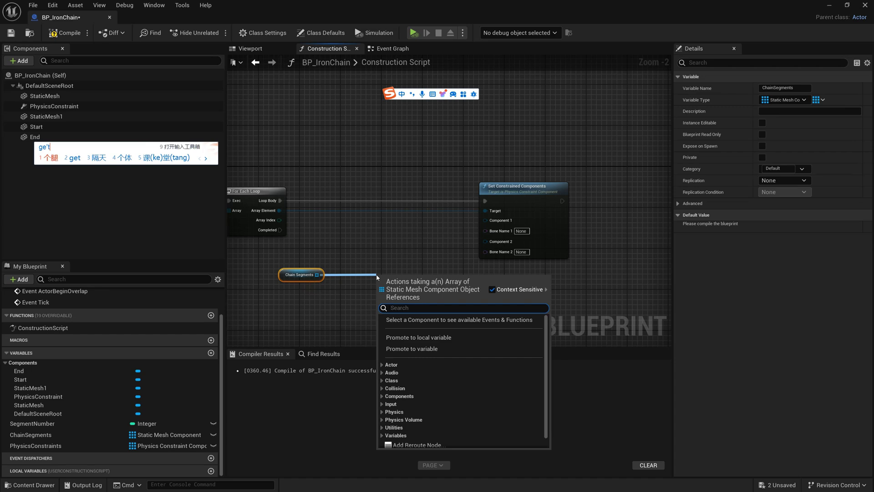
key(Return)
key(Return)
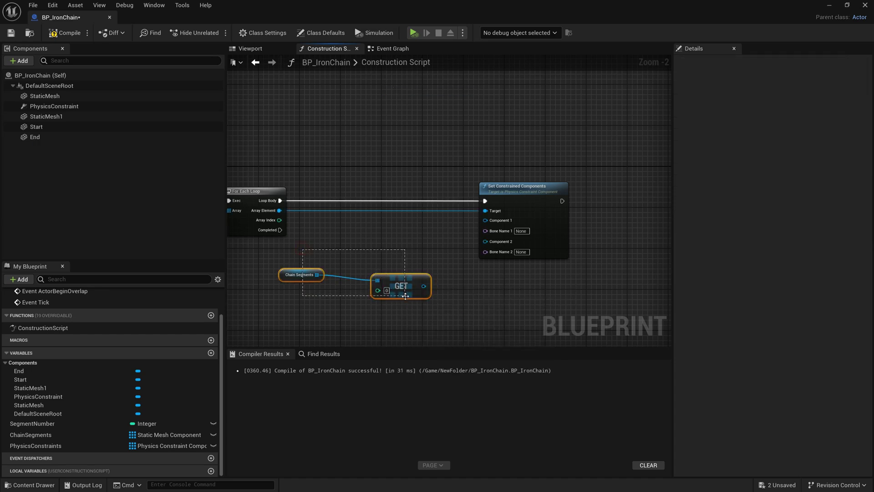
drag(405, 296, 400, 281)
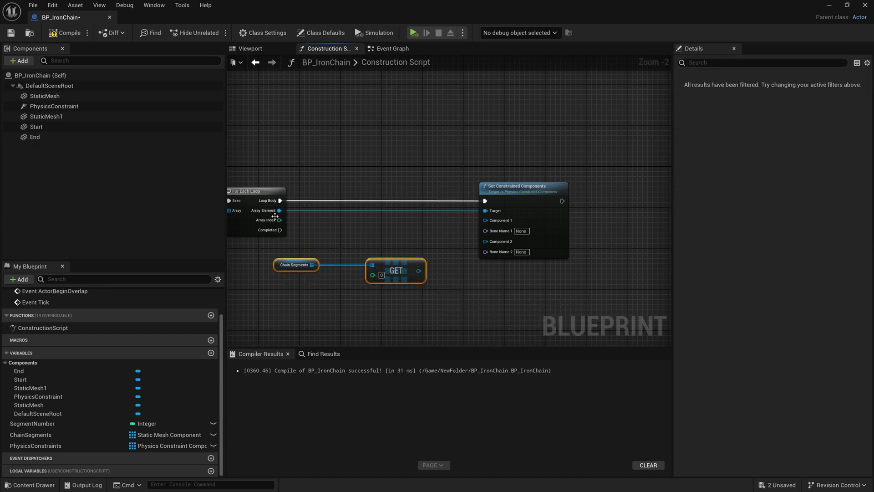
mouse_move(278, 220)
mouse_down()
mouse_move(372, 276)
mouse_move(485, 220)
mouse_up()
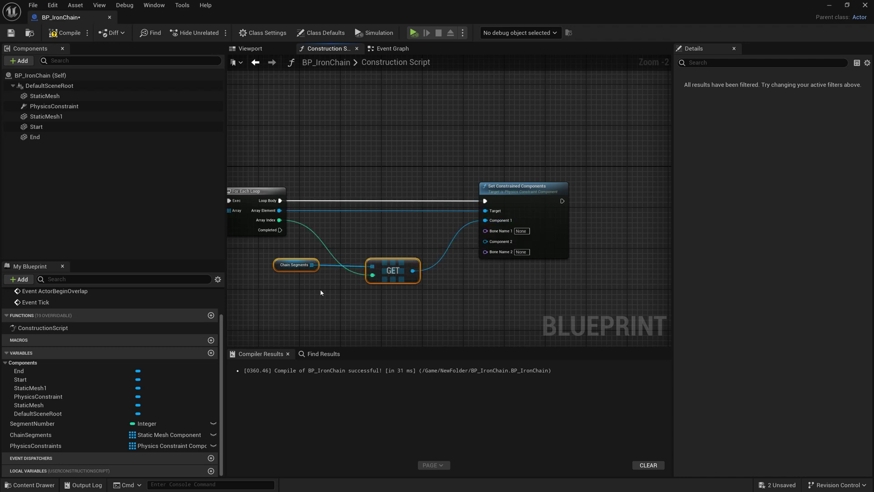
right_drag(304, 304, 312, 262)
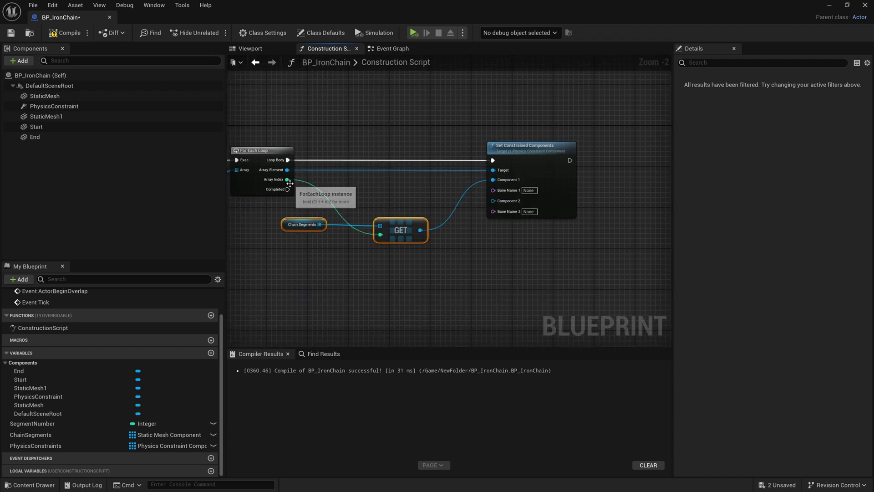
- Compute Array Index + 1 and feed it into a pasted copy of the Get node
drag(287, 179, 321, 278)
text(+)
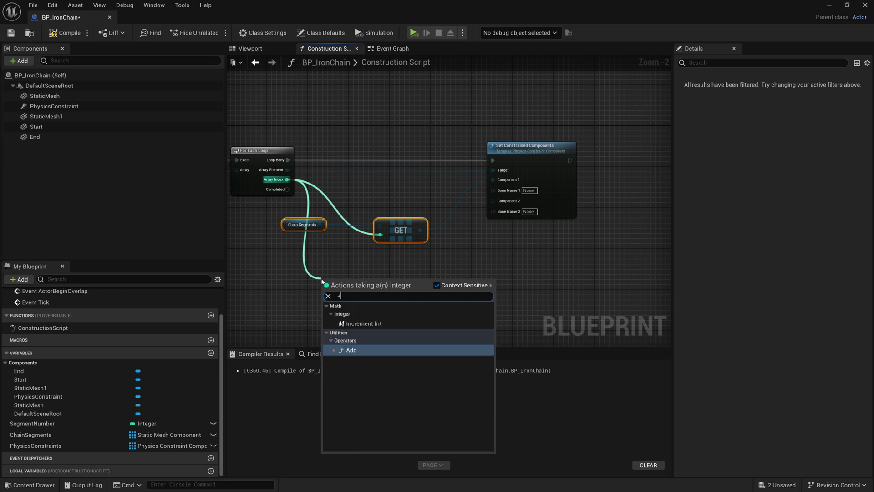
key(Return)
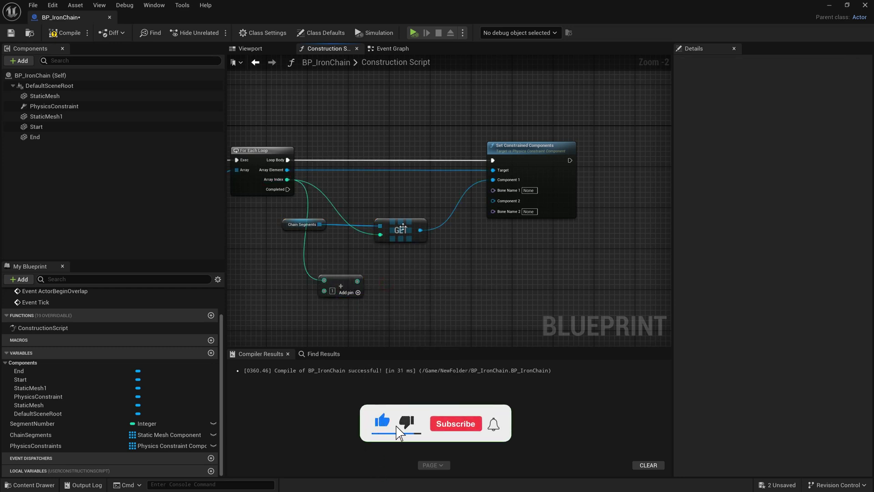
key(ctrl+c)
key(ctrl+v)
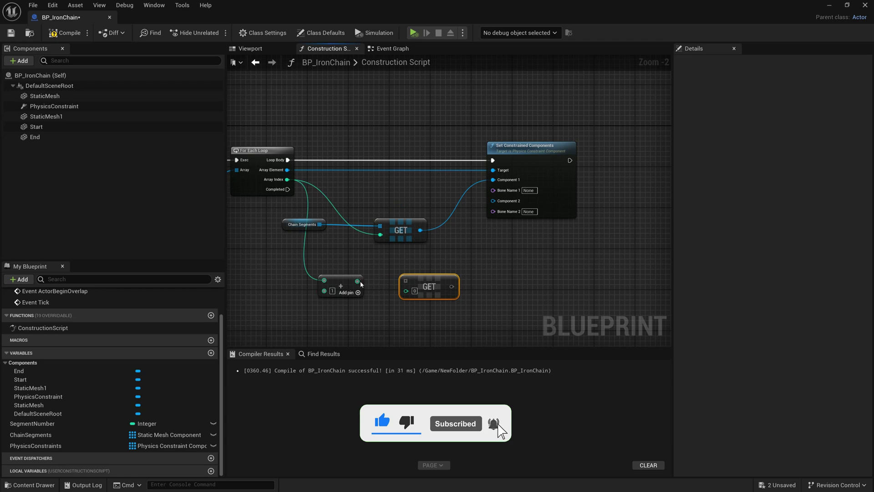
drag(361, 284, 405, 291)
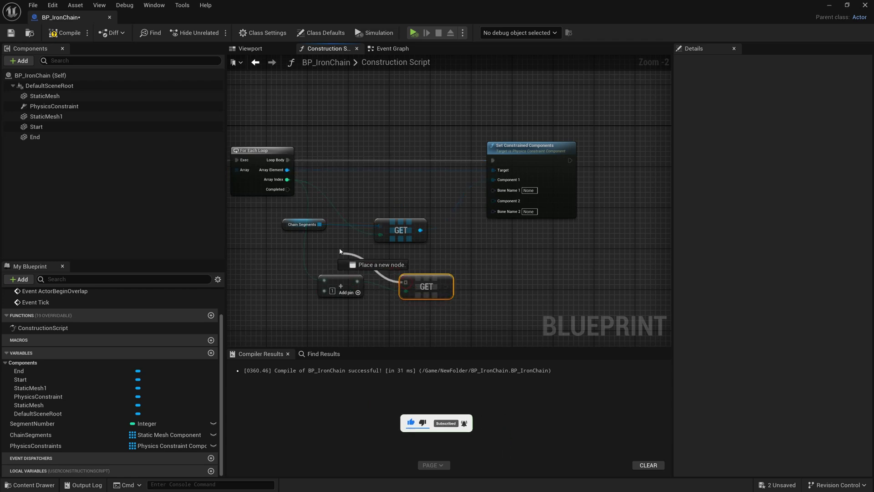
mouse_move(320, 224)
mouse_down()
mouse_move(405, 282)
mouse_move(493, 201)
mouse_up()
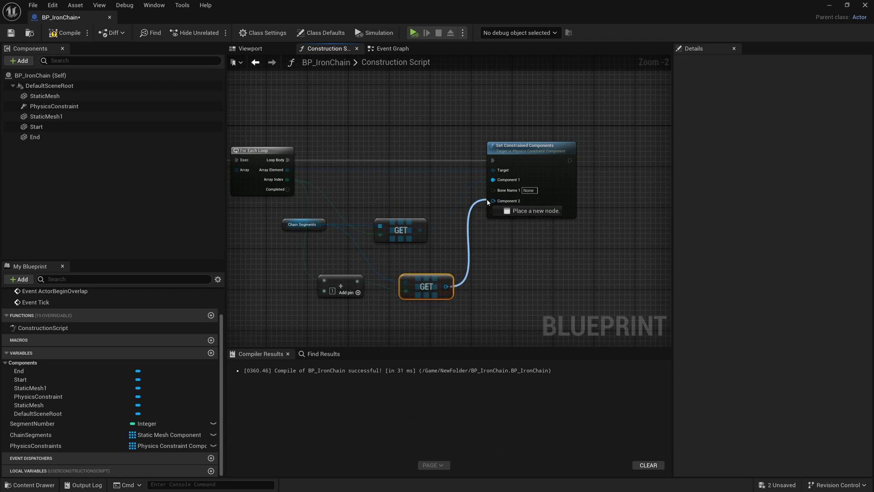